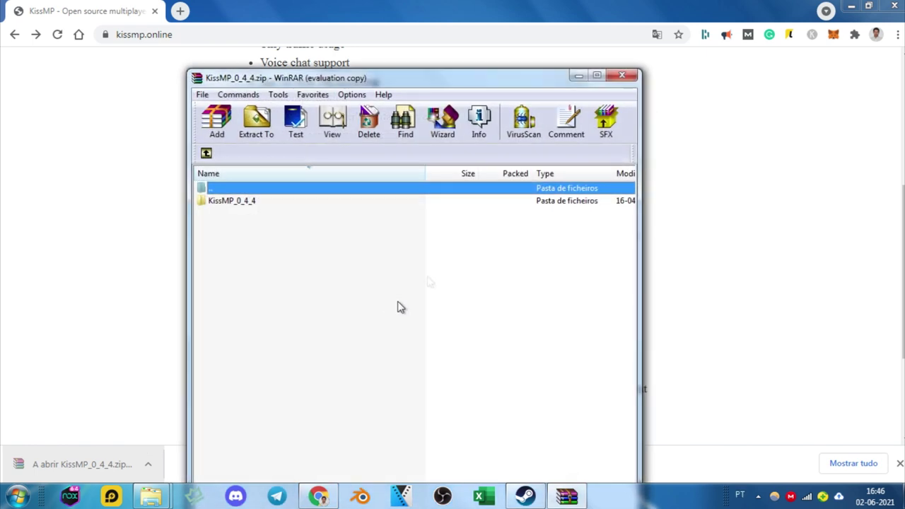
Open the KissMP_0_4_4 folder in the archive, select KISSMultiplayer.zip and highlight the web page instruction about where to drop it.
left_click_drag(417, 75, 898, 74)
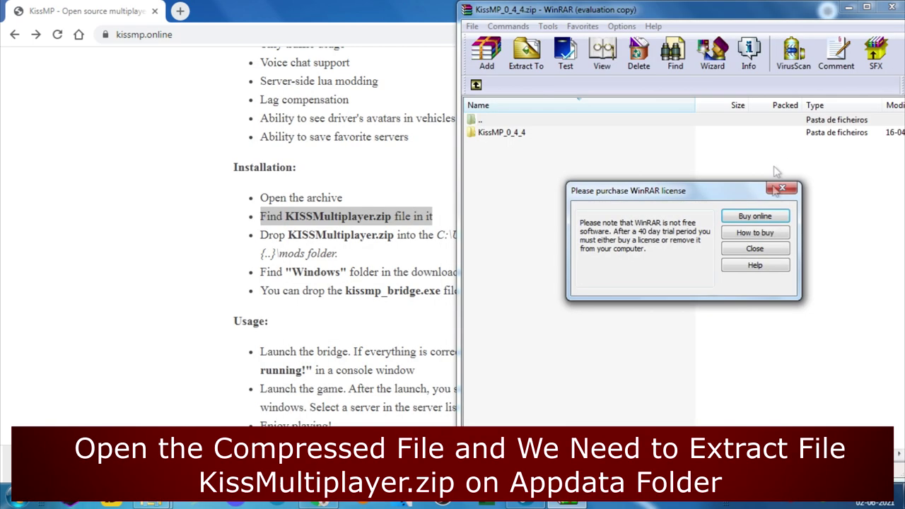
left_click(755, 249)
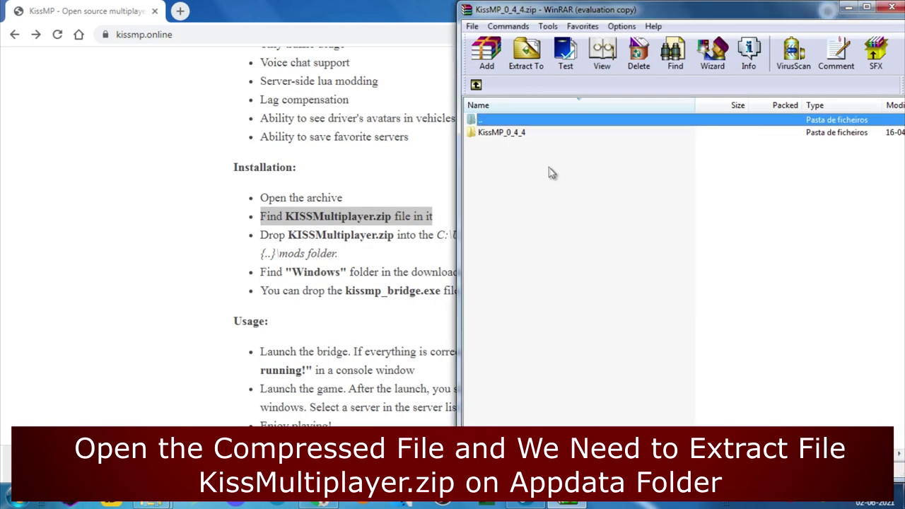
double_click(495, 133)
left_click(509, 163)
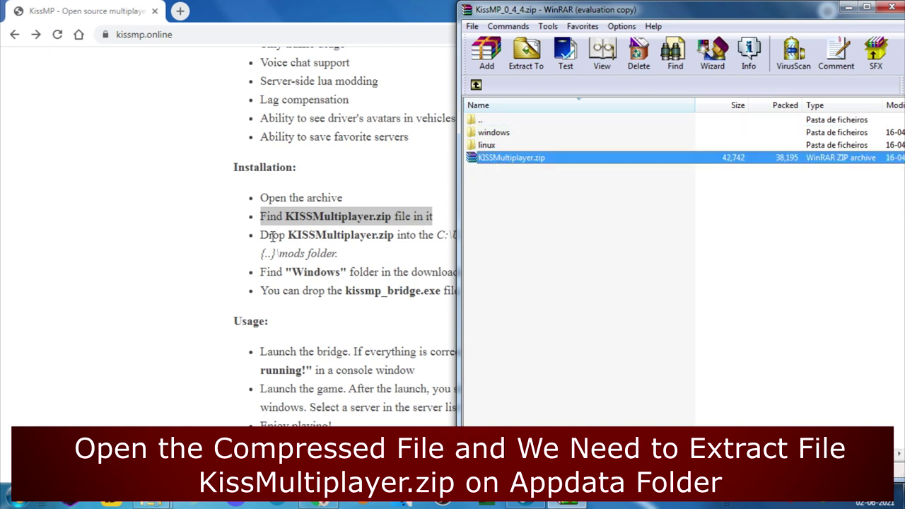
left_click_drag(260, 235, 344, 256)
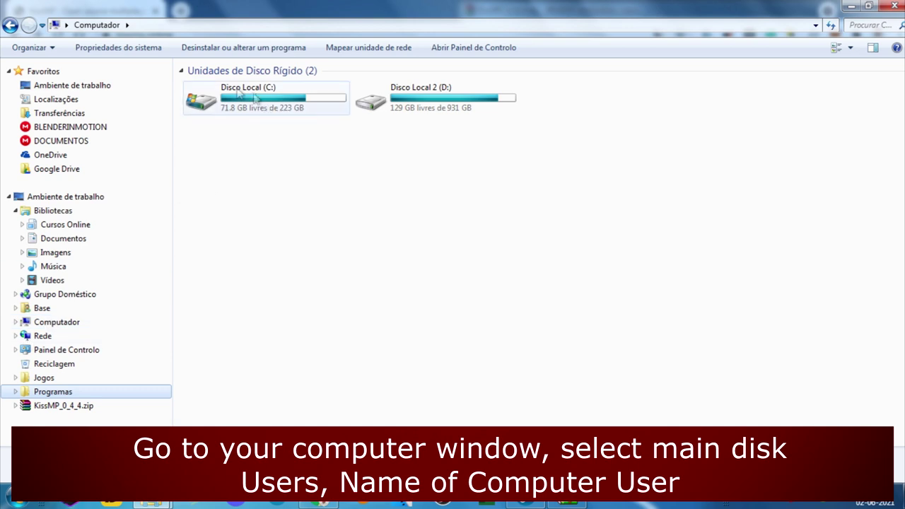
In Windows Explorer, open the personal user folder under Utilizadores on Disco Local (C:) and select AppData.
double_click(257, 97)
left_click(216, 212)
double_click(216, 212)
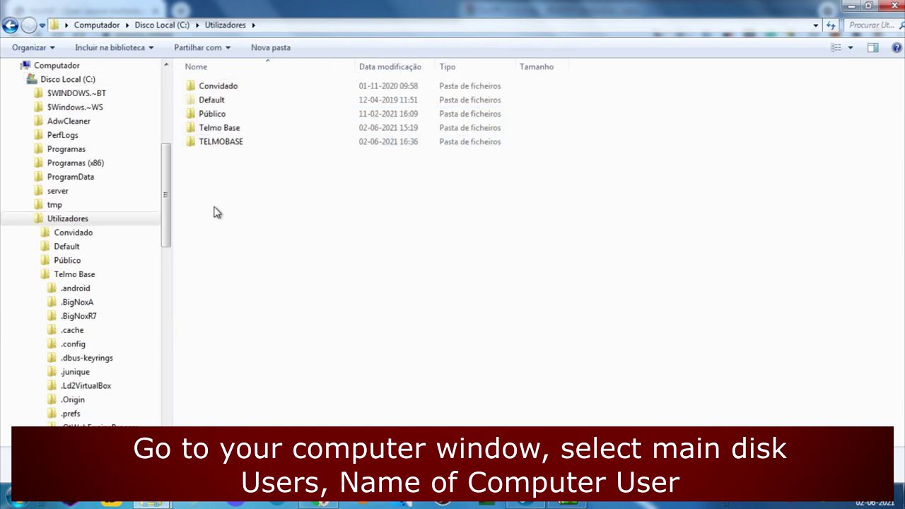
double_click(234, 128)
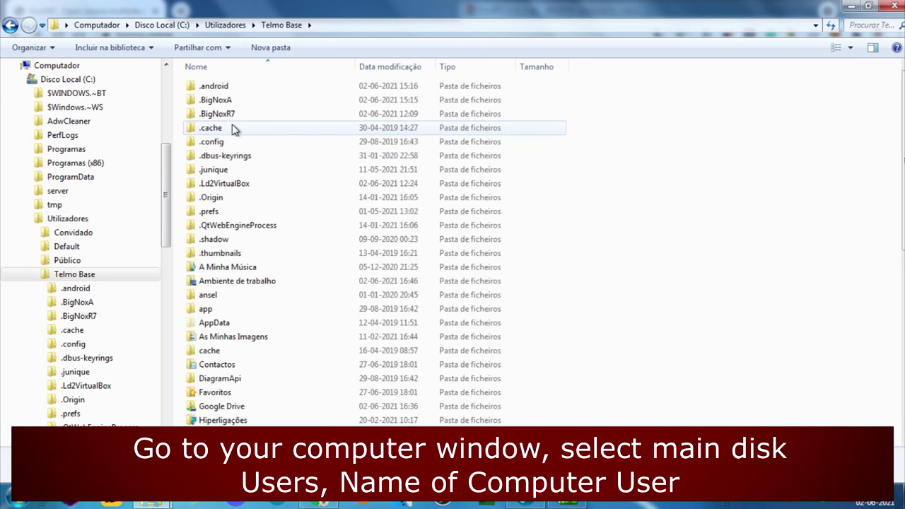
left_click(239, 322)
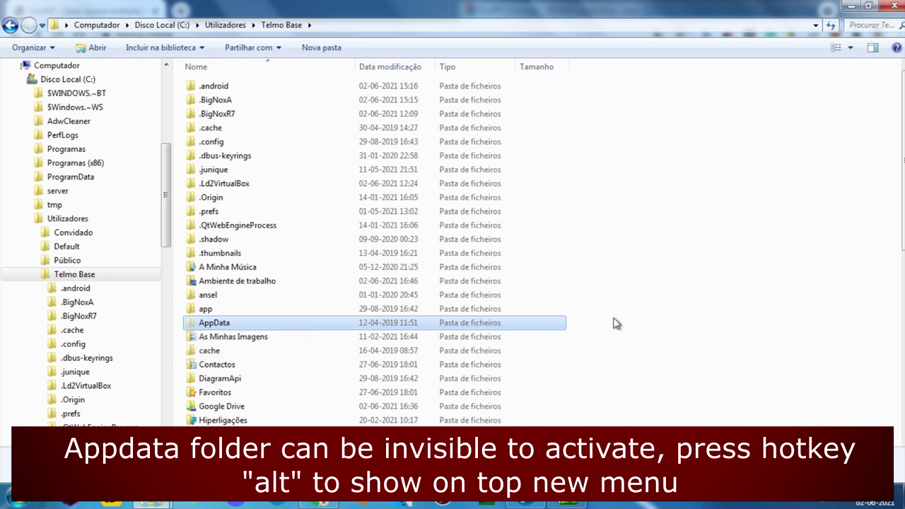
In the Folder Options view settings, choose not to show hidden folders, drives and files, and apply it.
key("alt")
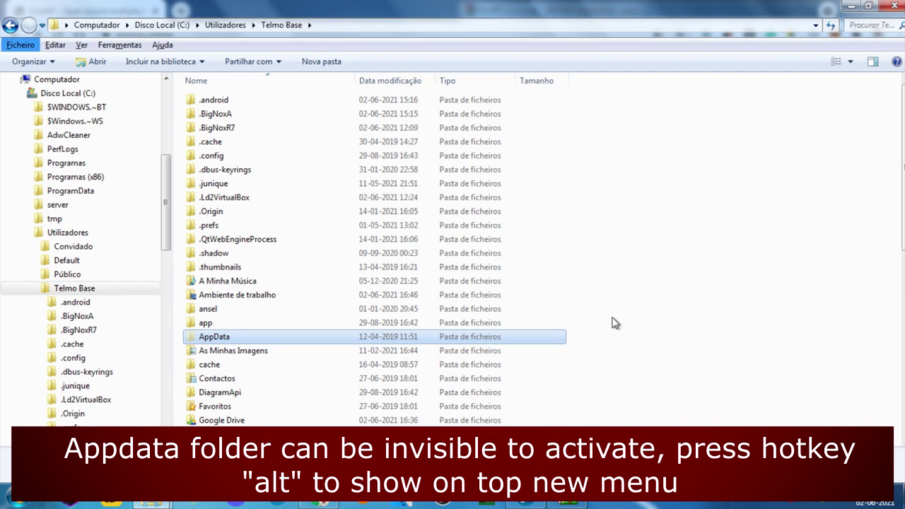
key("Escape")
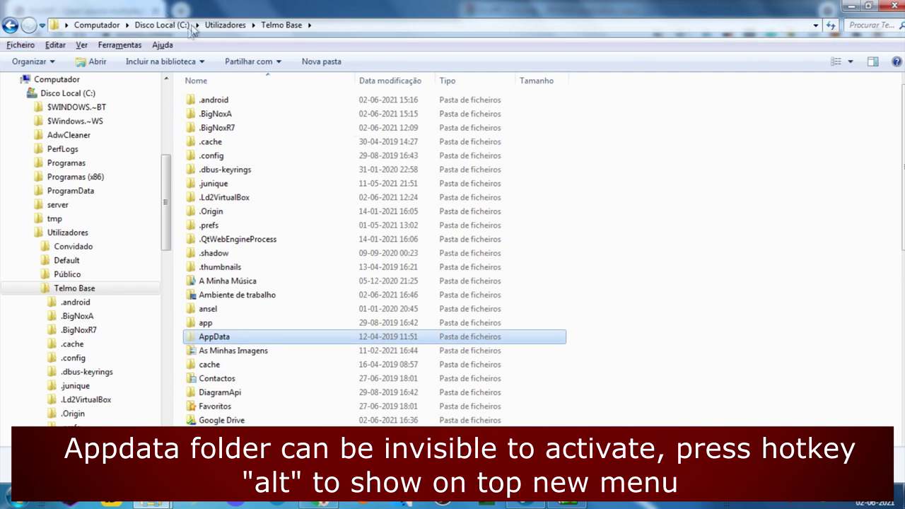
left_click(119, 45)
left_click(145, 166)
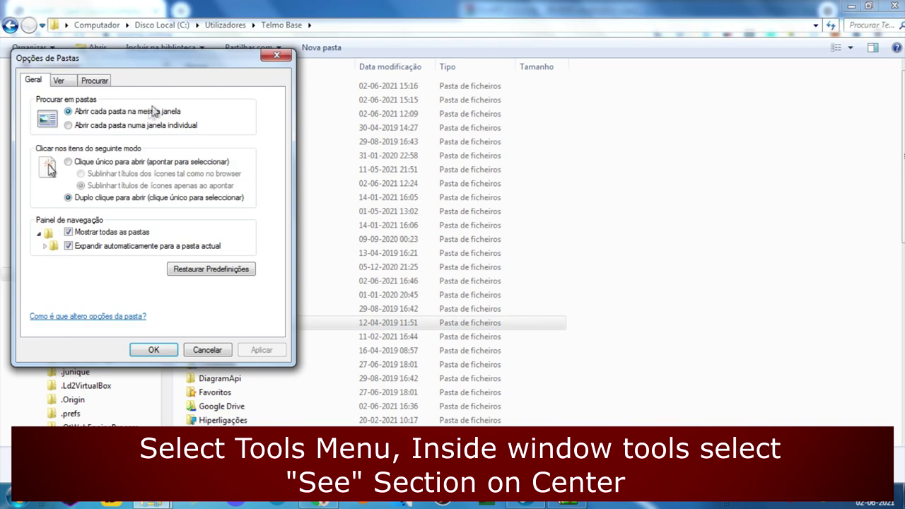
left_click(60, 81)
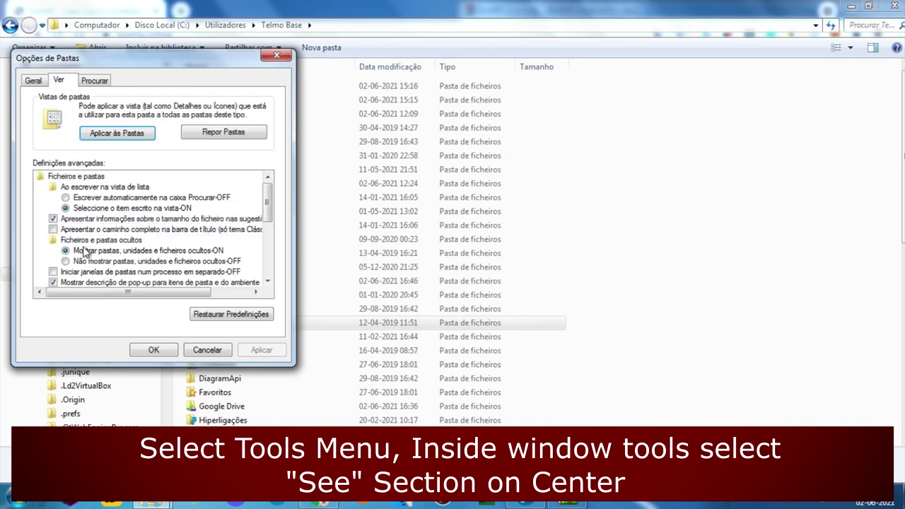
left_click(80, 241)
left_click(71, 261)
left_click(261, 349)
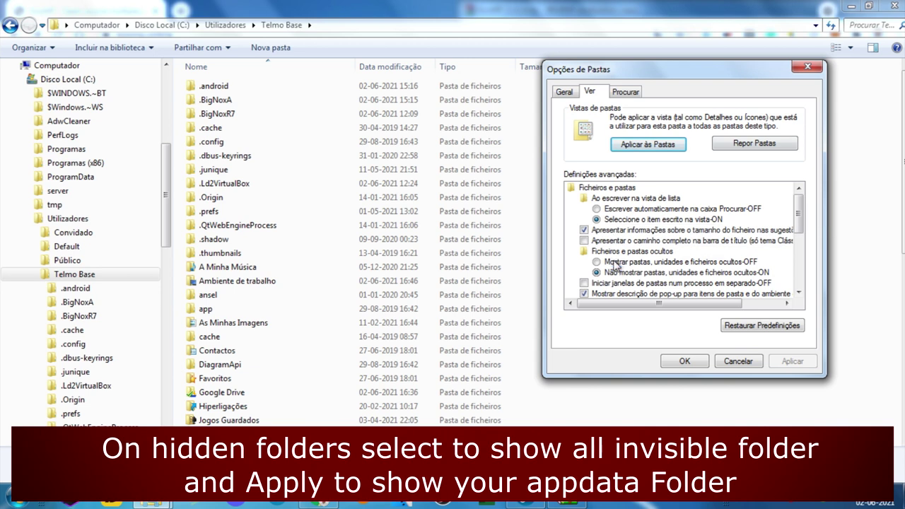
Set Folder Options to show hidden folders, drives and files, and apply the change.
left_click(614, 263)
left_click(792, 361)
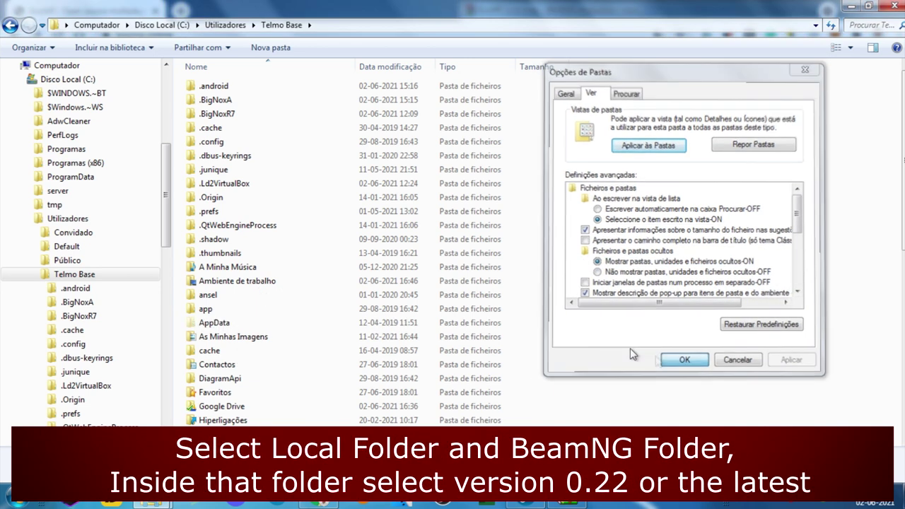
left_click(683, 361)
Open the 0.22 folder inside AppData\Local\BeamNG.drive.
double_click(235, 323)
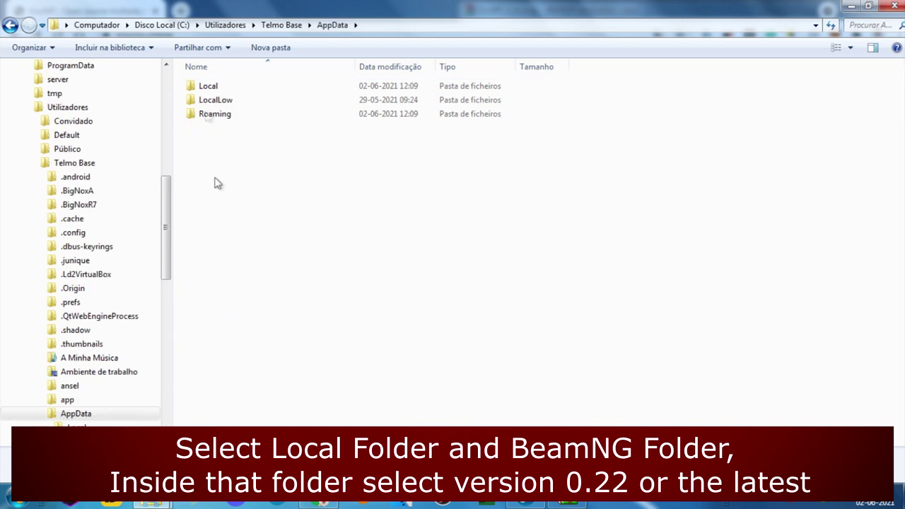
double_click(230, 88)
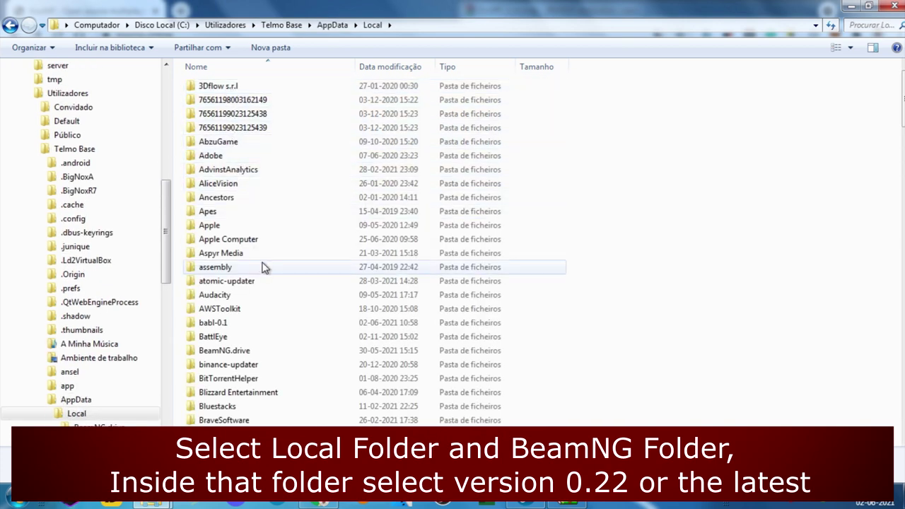
double_click(253, 351)
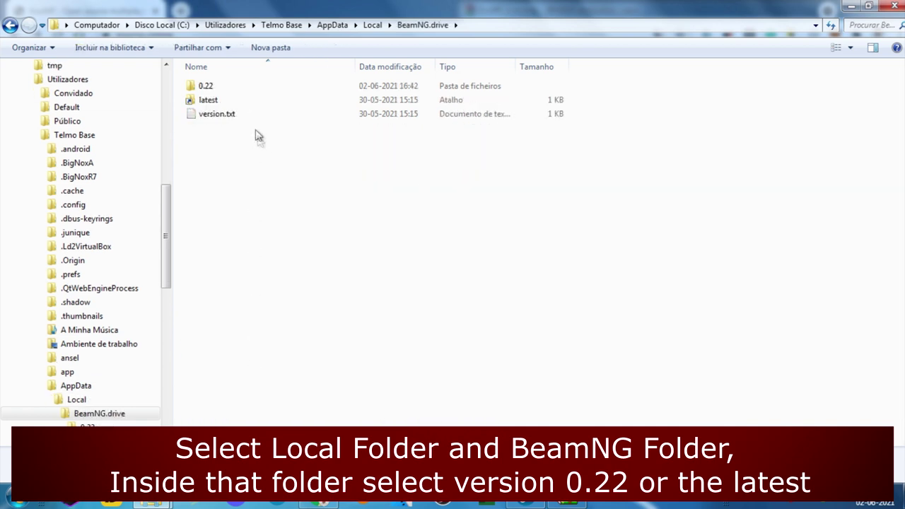
double_click(215, 87)
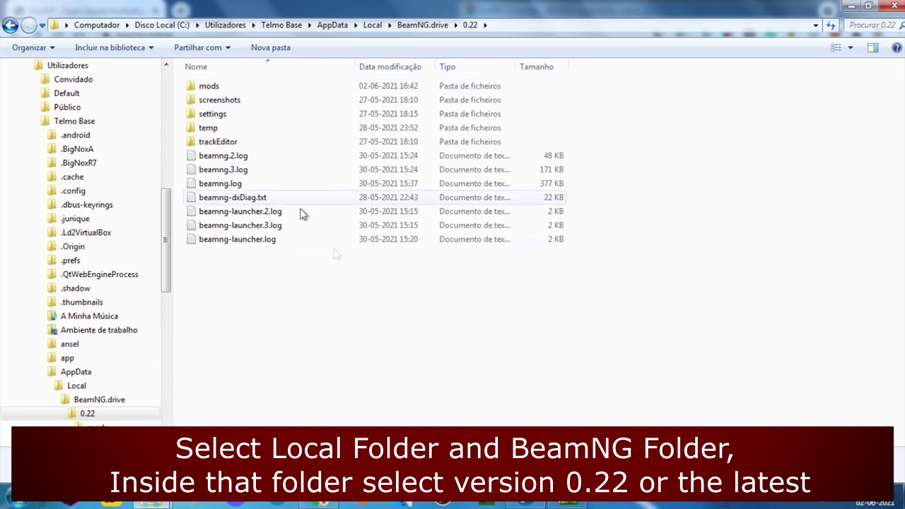
Check the mods path in the KissMP installation instructions in Chrome and open the mods folder inside 0.22 in Explorer.
left_click(329, 501)
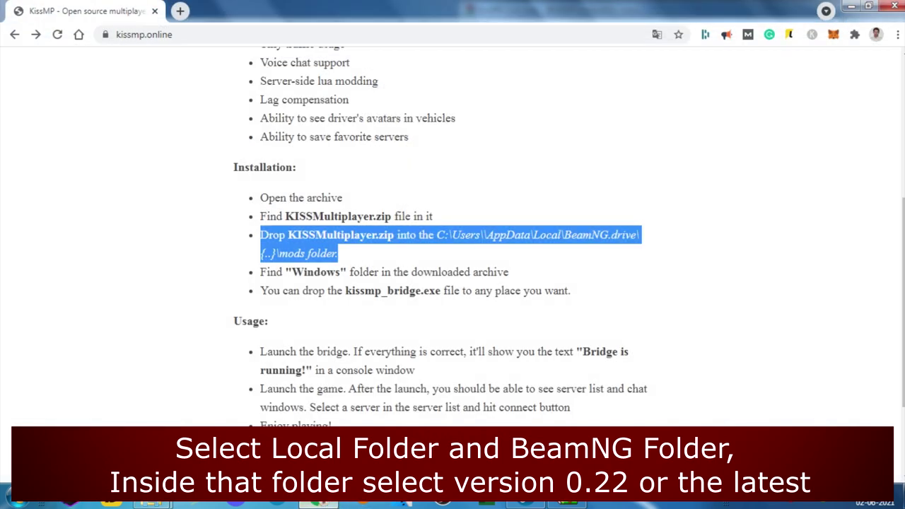
left_click_drag(533, 234, 624, 235)
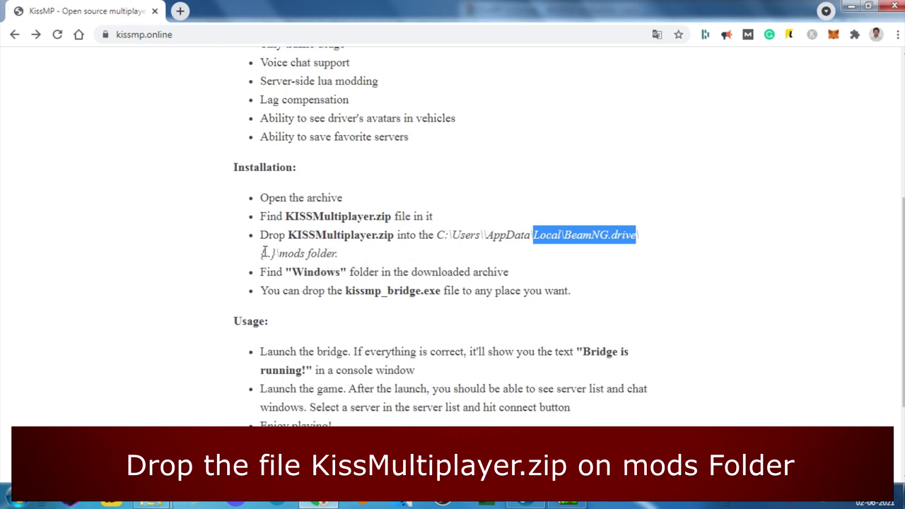
left_click_drag(263, 253, 305, 253)
left_click(150, 502)
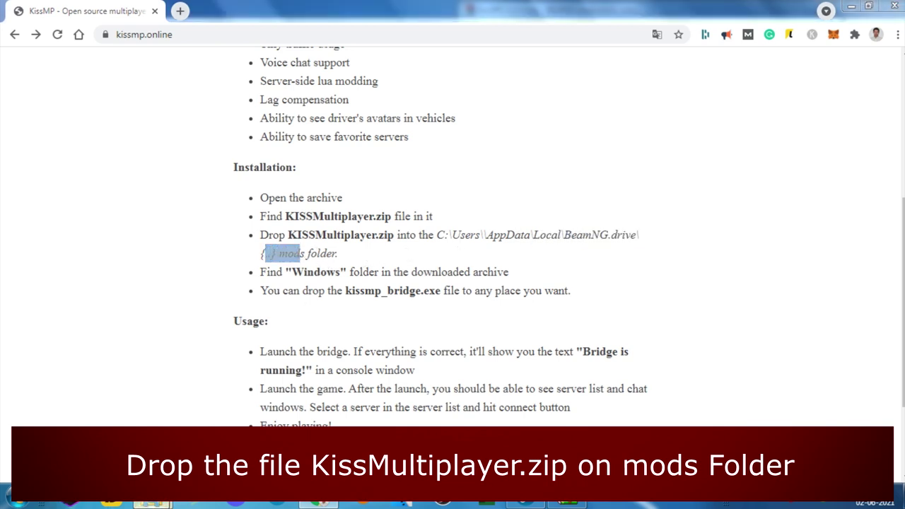
left_click(206, 419)
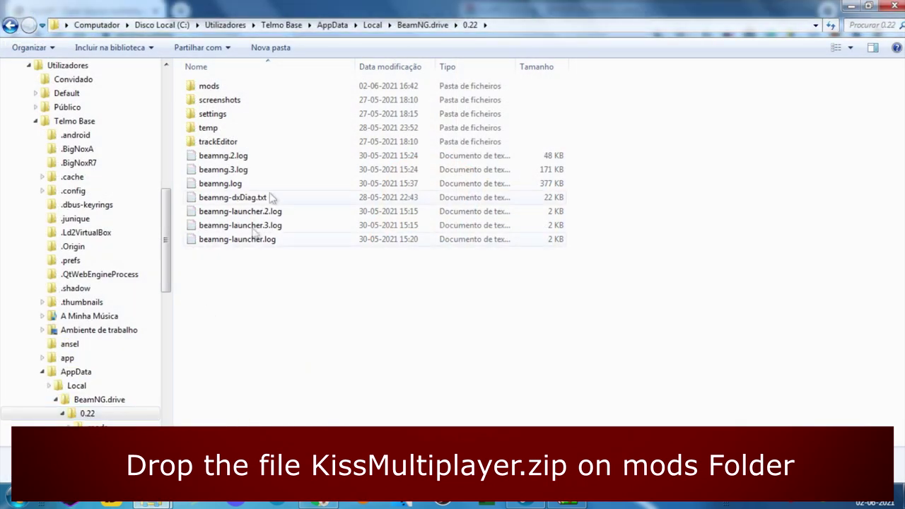
double_click(219, 86)
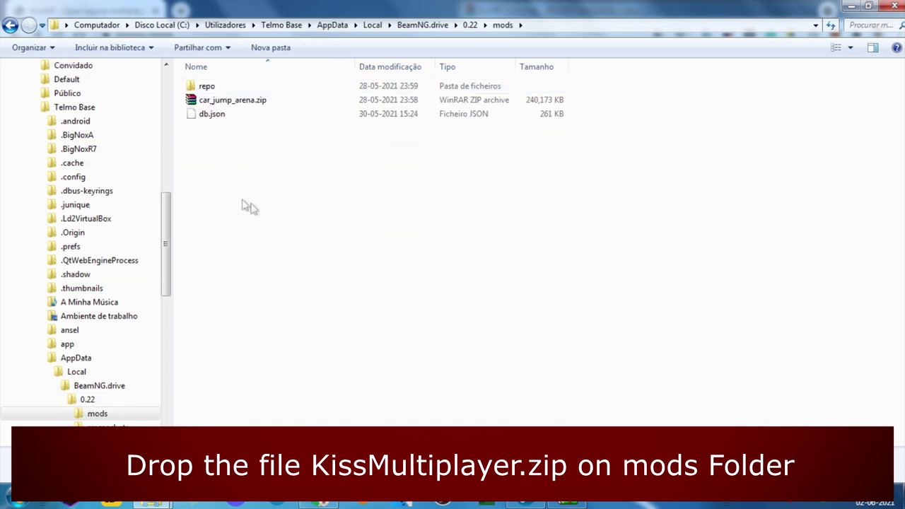
Extract KISSMultiplayer.zip from the open WinRAR archive into the BeamNG.drive mods folder.
left_click(571, 502)
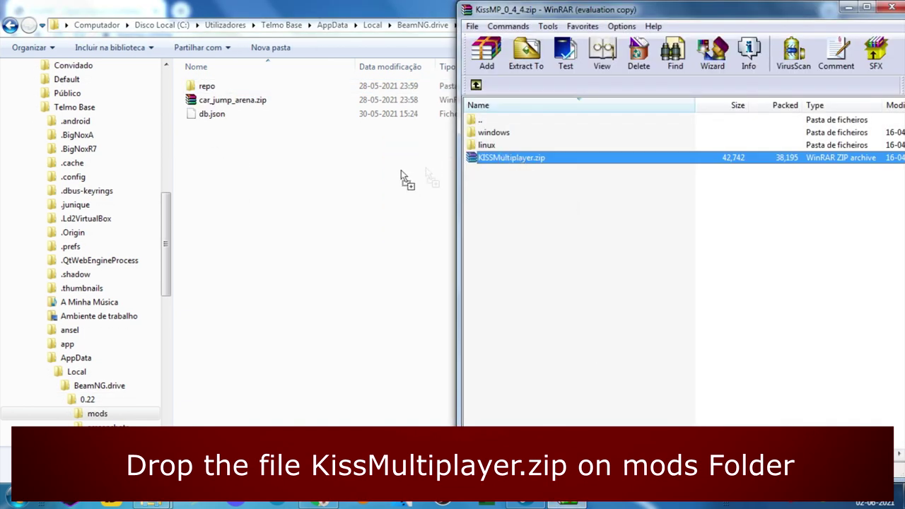
left_click_drag(309, 176, 309, 177)
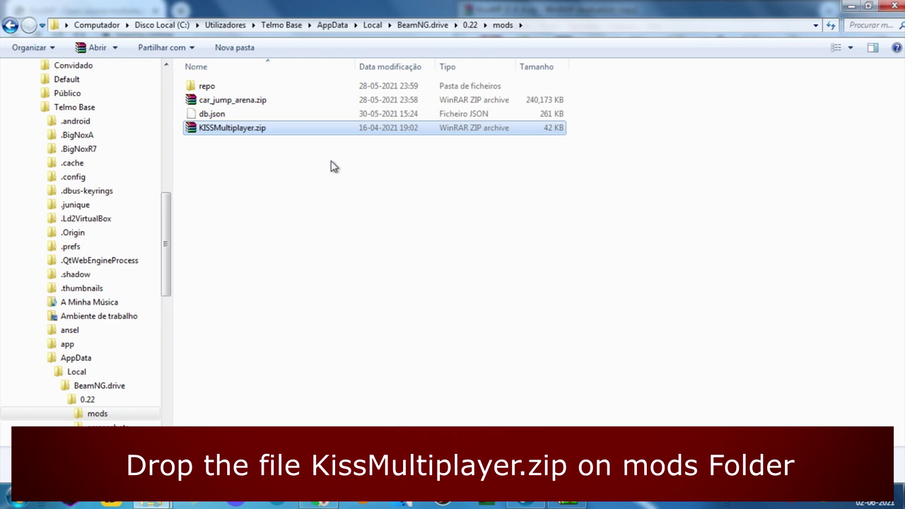
left_click(334, 166)
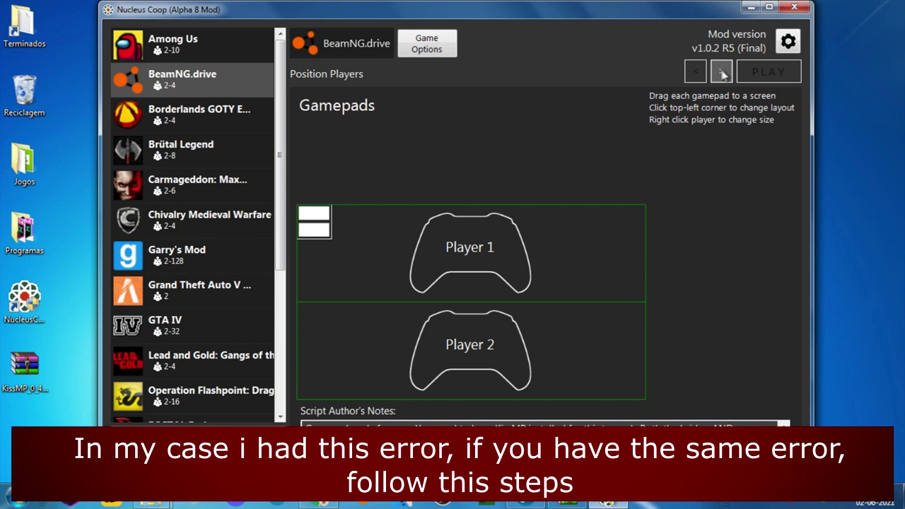
In Nucleus Coop, continue past the player layout for BeamNG.drive and start the game.
left_click(722, 71)
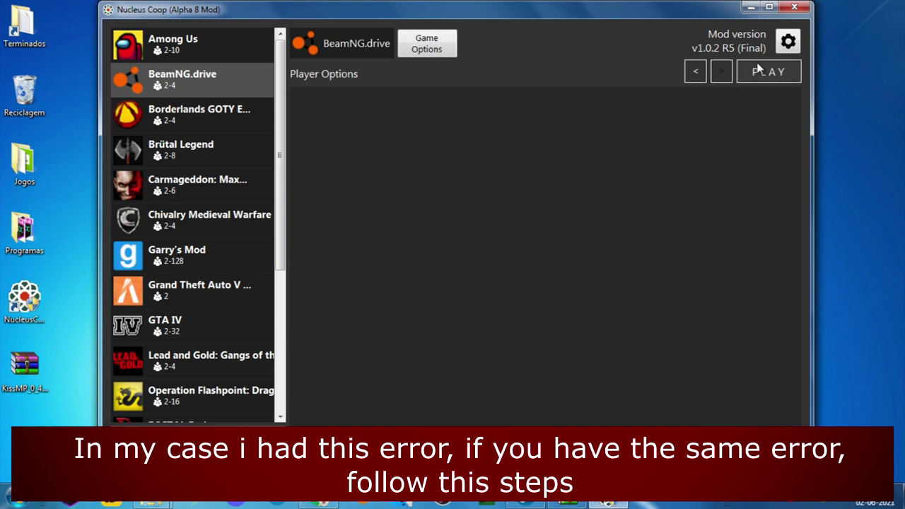
left_click(755, 68)
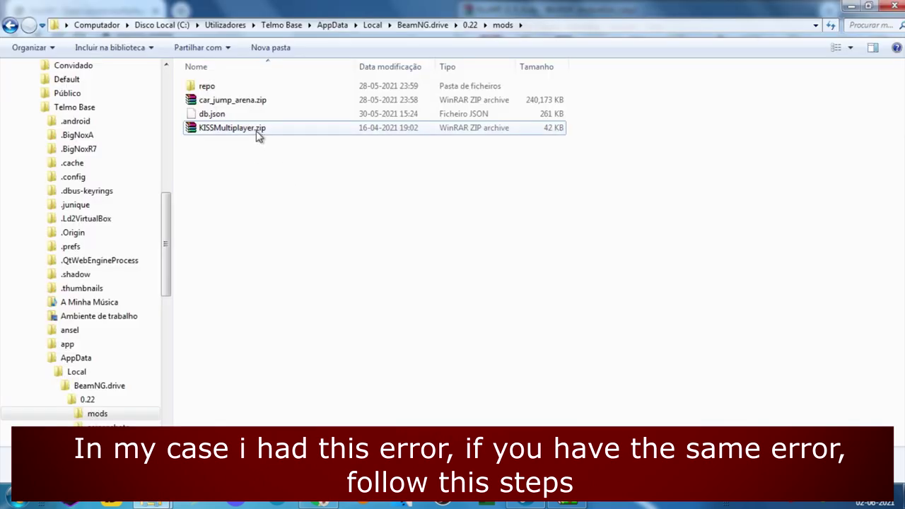
Go back up to AppData\Local in Explorer and copy the BeamNG.drive folder.
key("BackSpace")
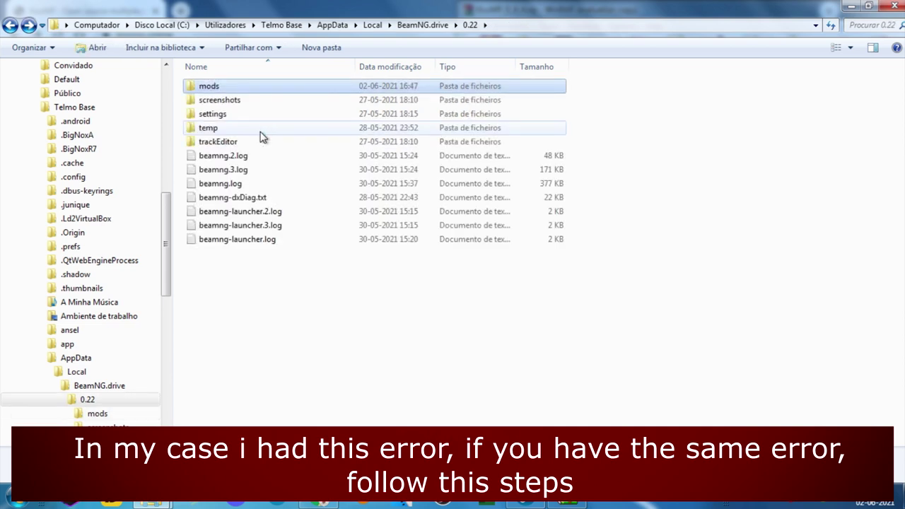
key("BackSpace")
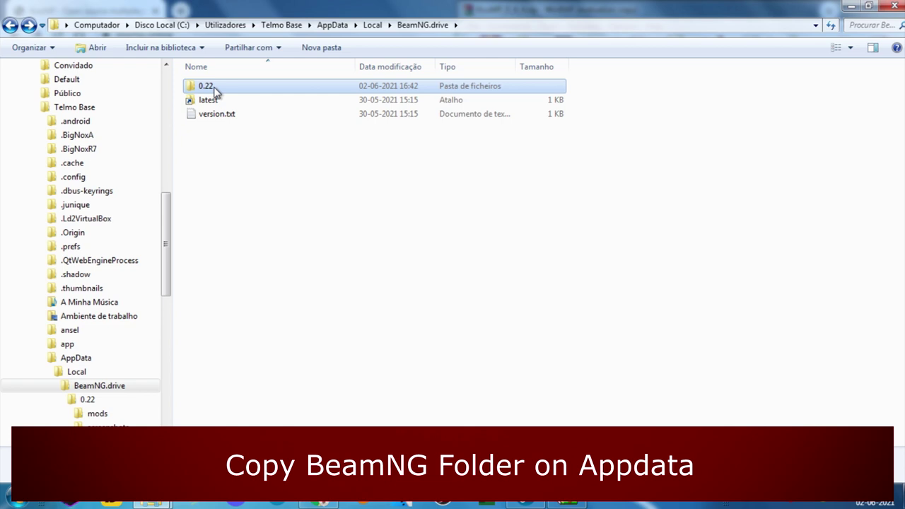
left_click(369, 28)
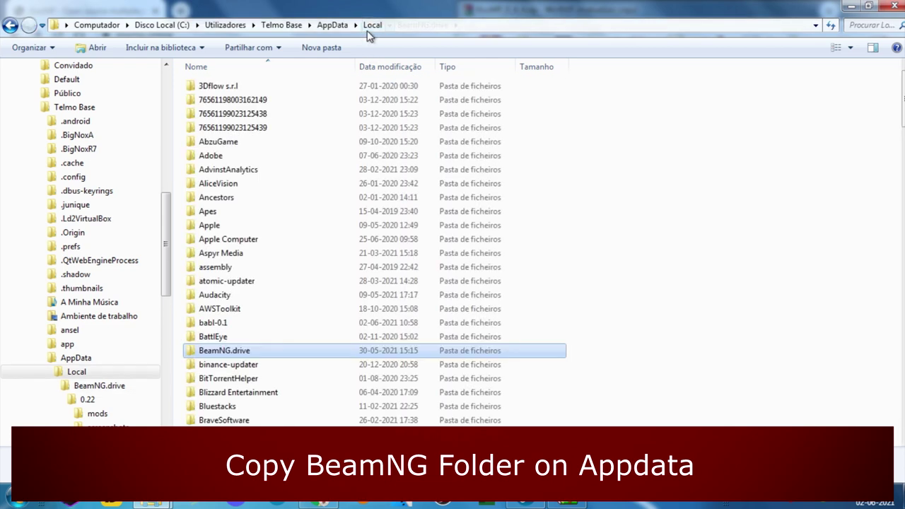
right_click(238, 351)
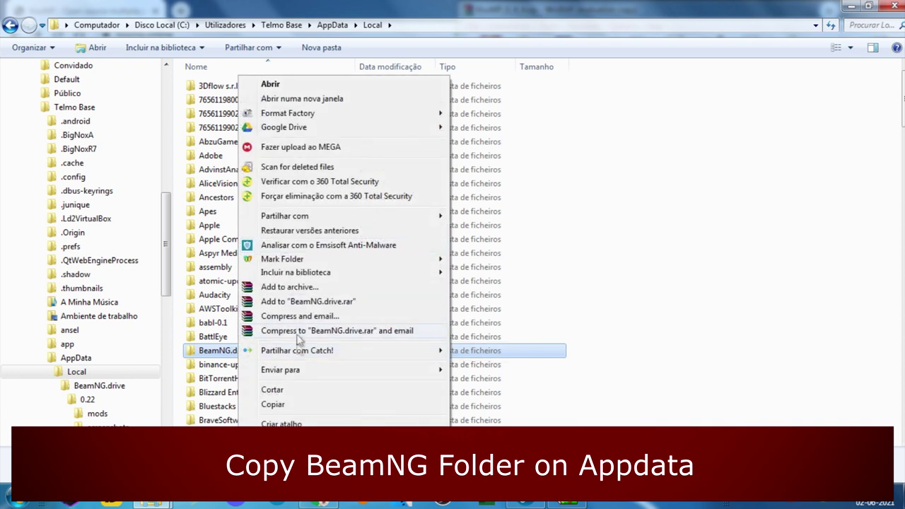
left_click(272, 403)
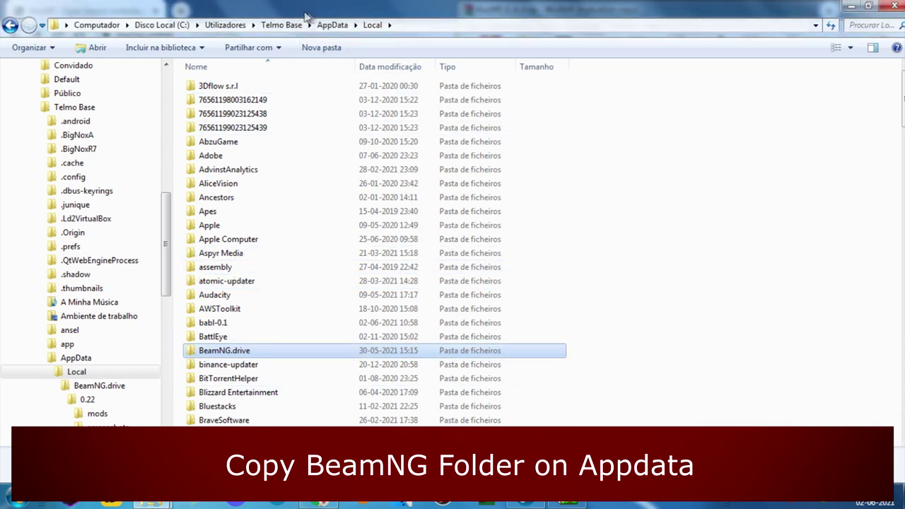
Paste the copied BeamNG.drive folder into the all-capitals user folder inside Utilizadores, granting administrator permission.
left_click(223, 27)
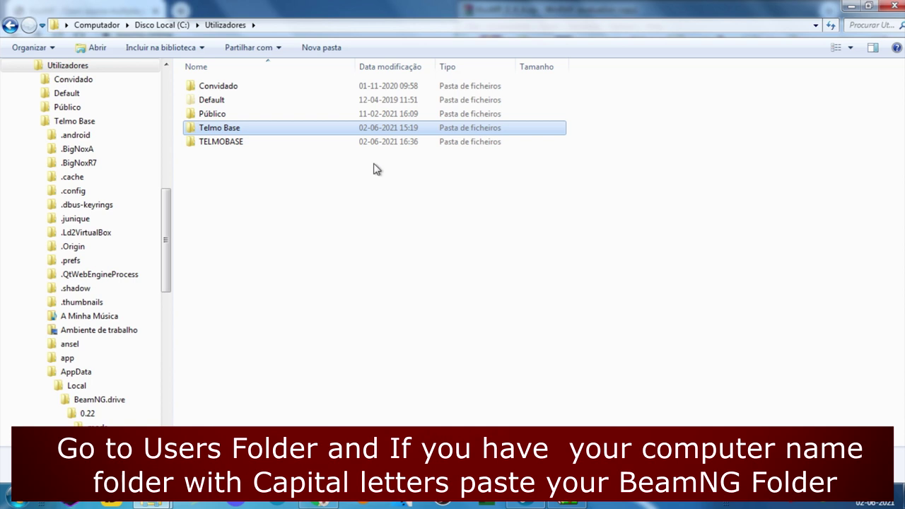
double_click(211, 145)
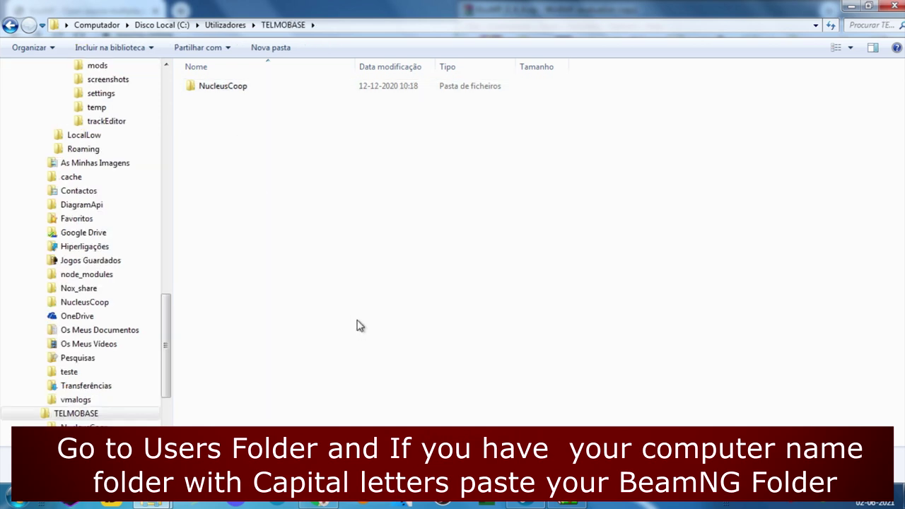
right_click(400, 245)
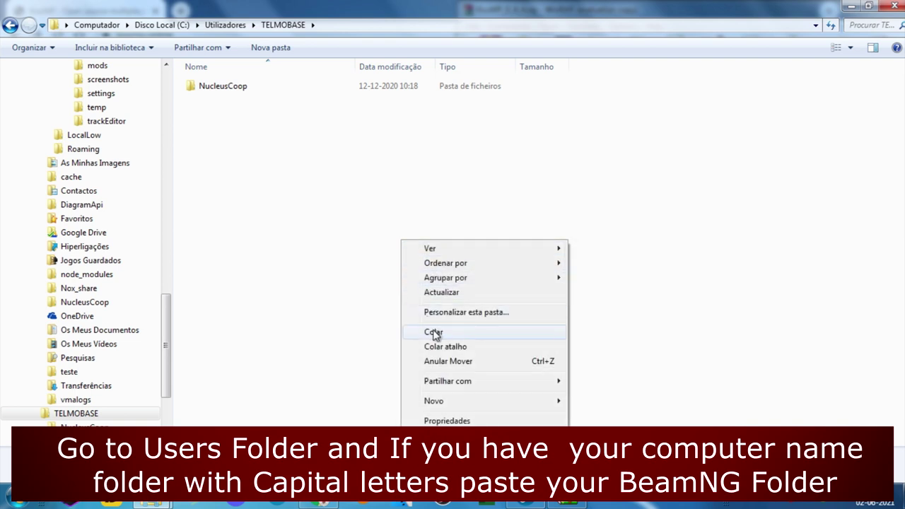
left_click(430, 331)
left_click(443, 301)
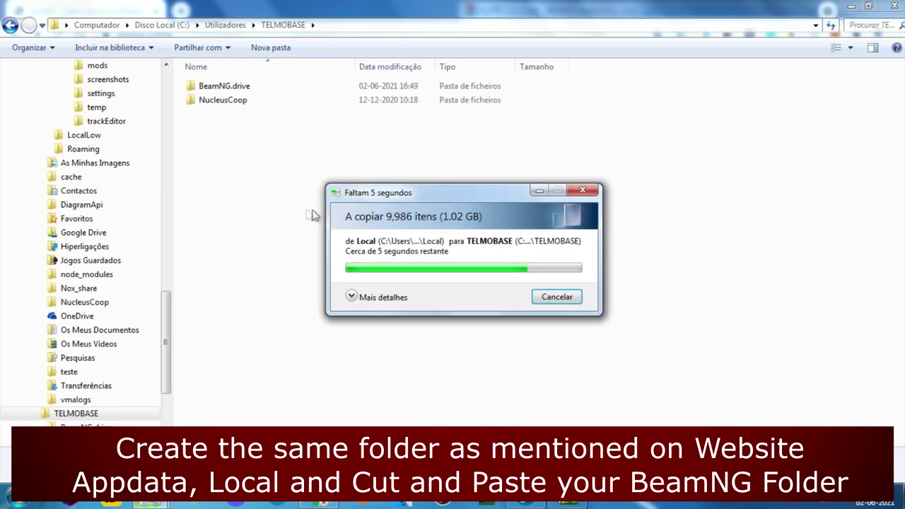
Create a folder named AppData next to BeamNG.drive, moving the copy progress window out of the way.
right_click(256, 200)
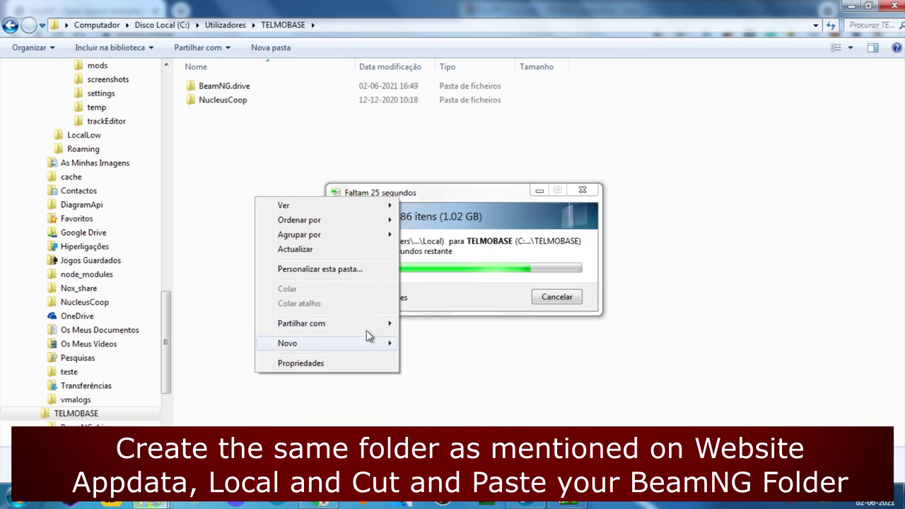
mouse_move(389, 343)
left_click(424, 344)
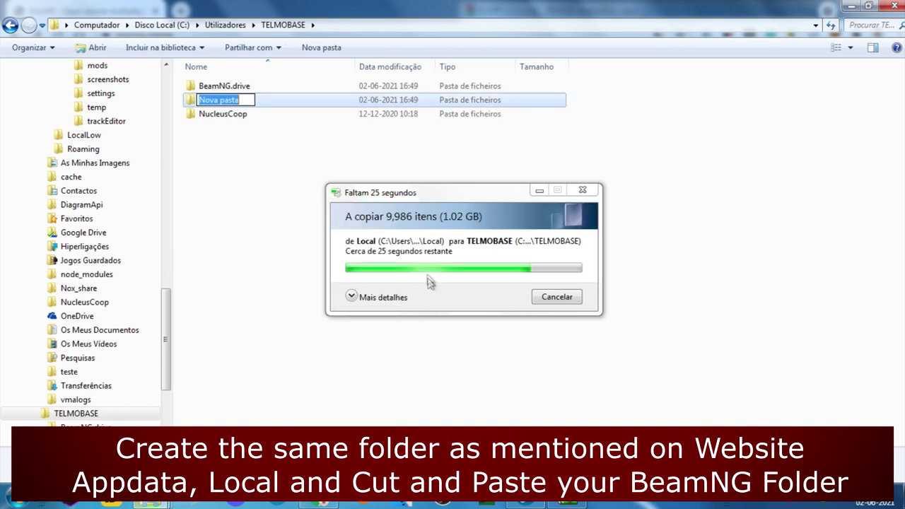
left_click_drag(388, 194, 705, 195)
left_click(220, 103)
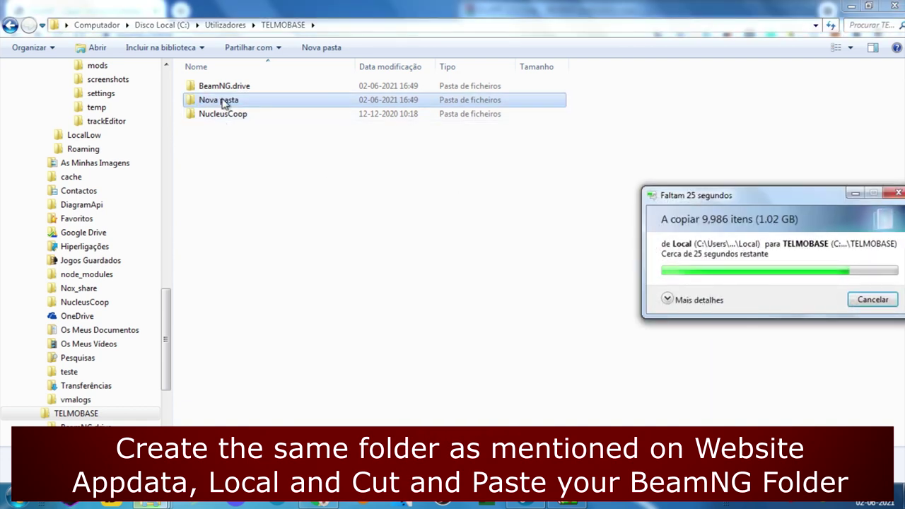
left_click(218, 103)
type("BeamNG")
key("Escape")
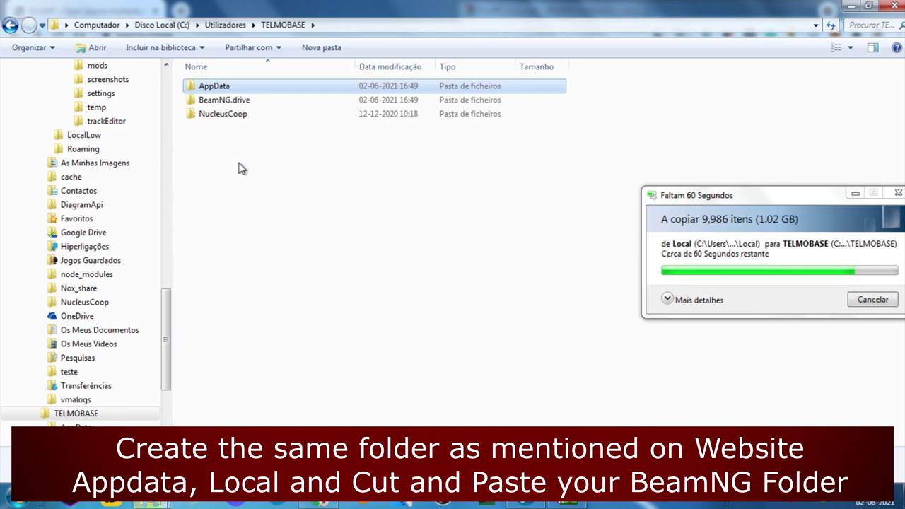
Check the folder path in the KissMP instructions in Chrome and create a Local folder inside the new AppData folder in Explorer.
double_click(229, 87)
key("alt+Tab")
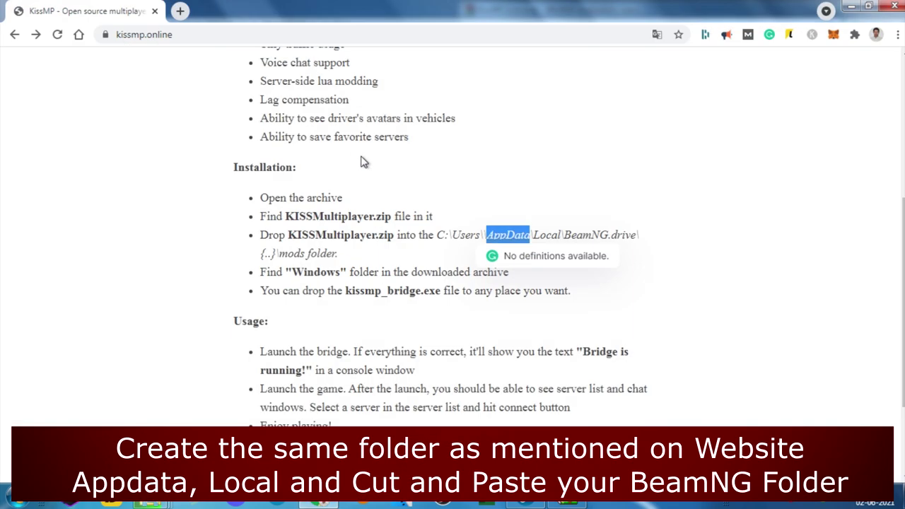
double_click(546, 234)
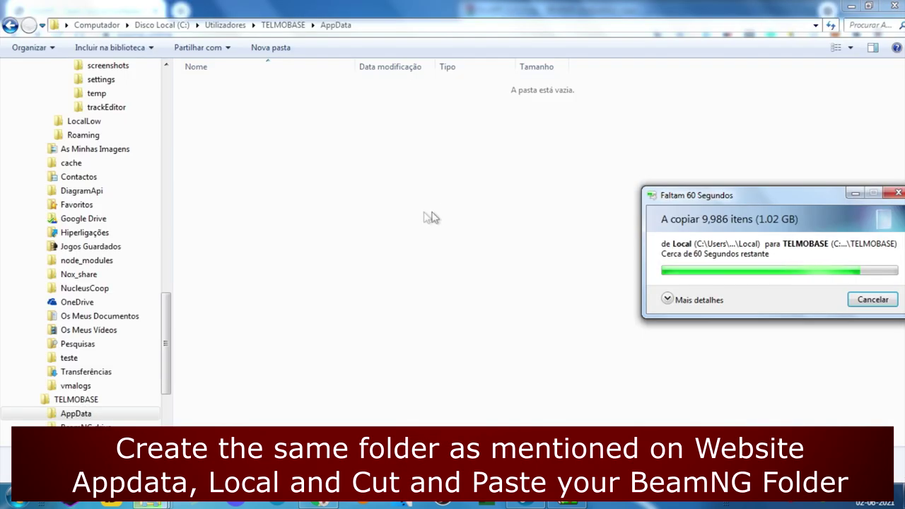
right_click(319, 153)
mouse_move(366, 178)
left_click(514, 313)
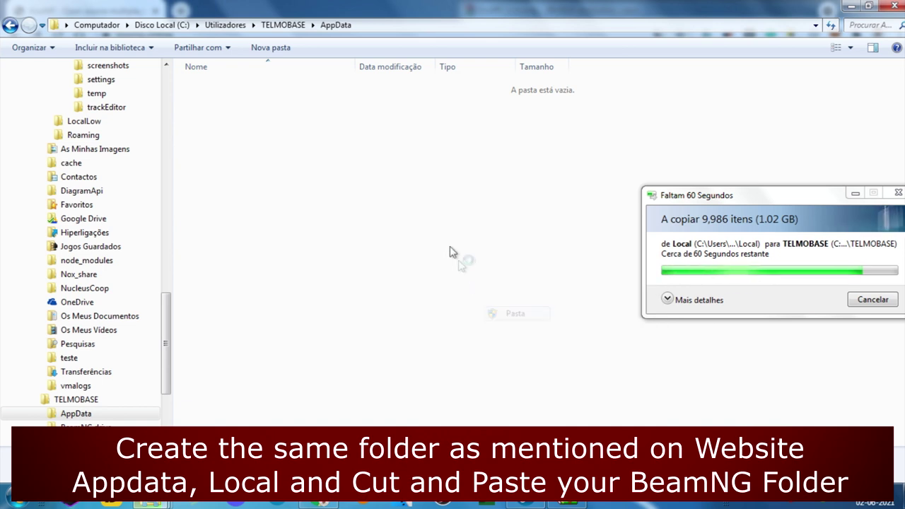
type("Local")
key("Return")
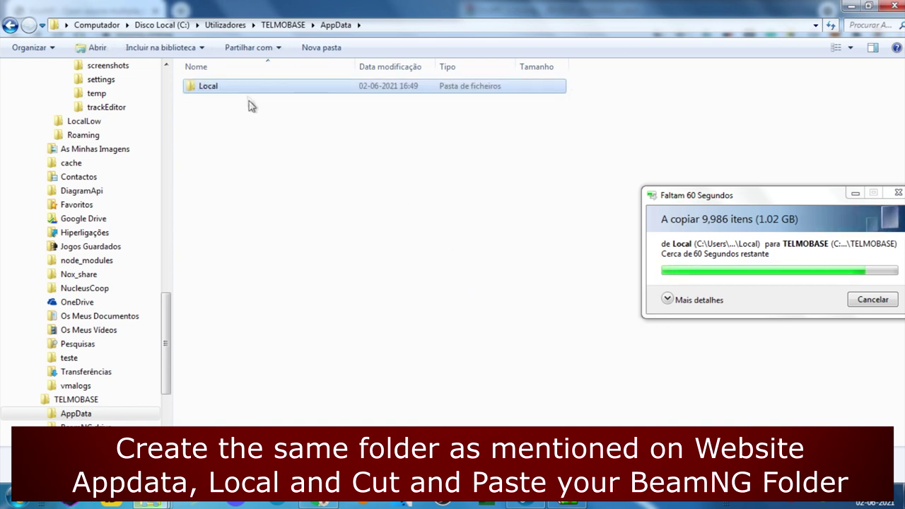
double_click(240, 88)
right_click(303, 220)
left_click(295, 228)
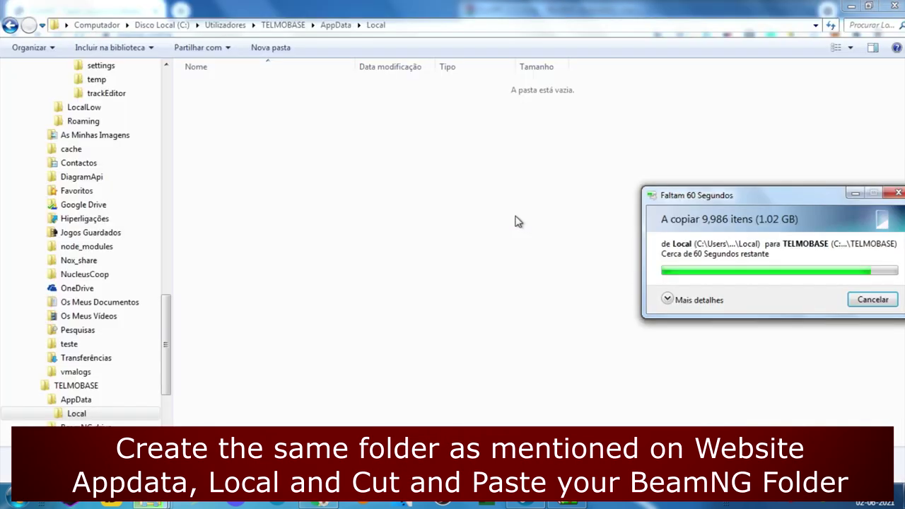
Return to the all-capitals user folder and move BeamNG.drive into its AppData folder with administrator permission.
key("BackSpace")
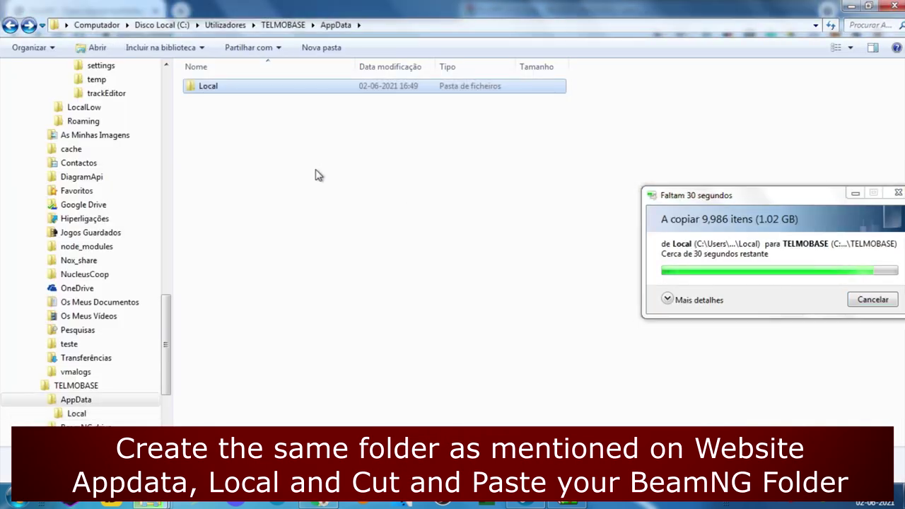
key("BackSpace")
left_click_drag(700, 200, 282, 203)
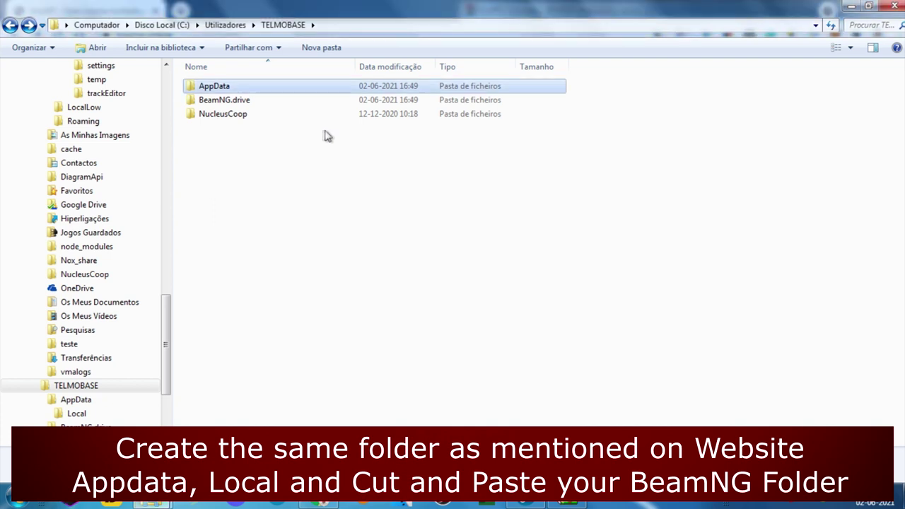
left_click(263, 128)
right_click(251, 149)
left_click(297, 201)
left_click_drag(236, 99, 230, 84)
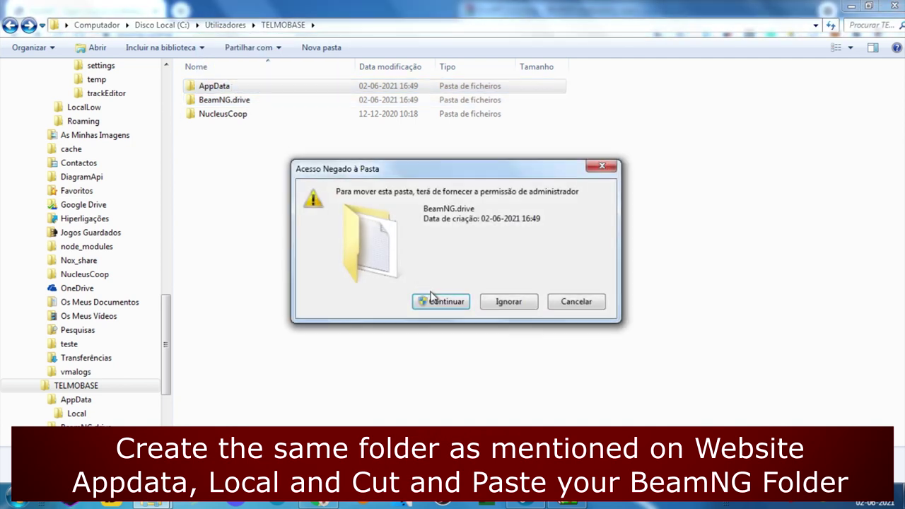
left_click(432, 300)
Move BeamNG.drive from AppData into Local with administrator permission, retrying the move, and open the Local folder.
double_click(251, 88)
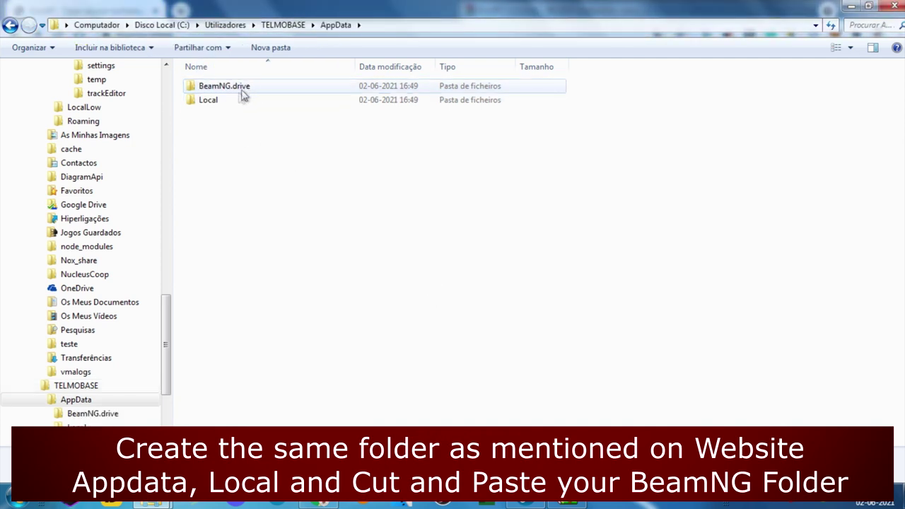
left_click_drag(233, 86, 226, 101)
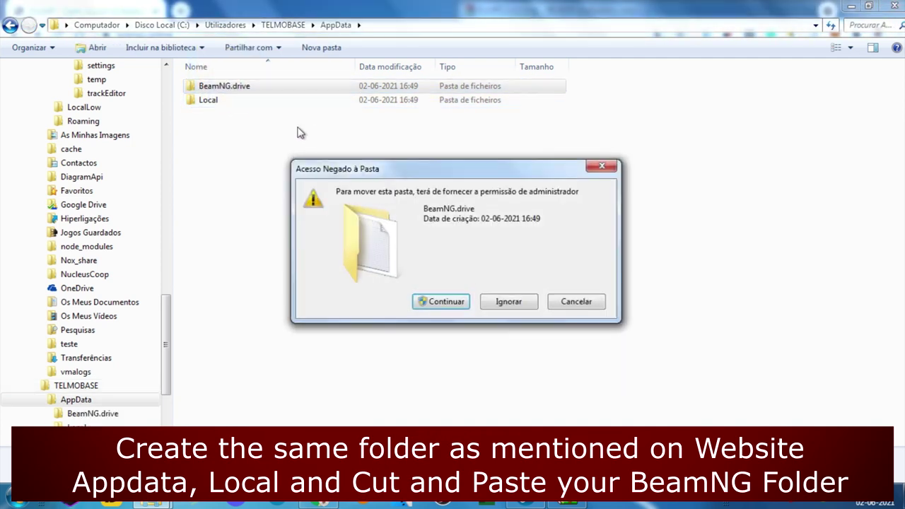
left_click(453, 299)
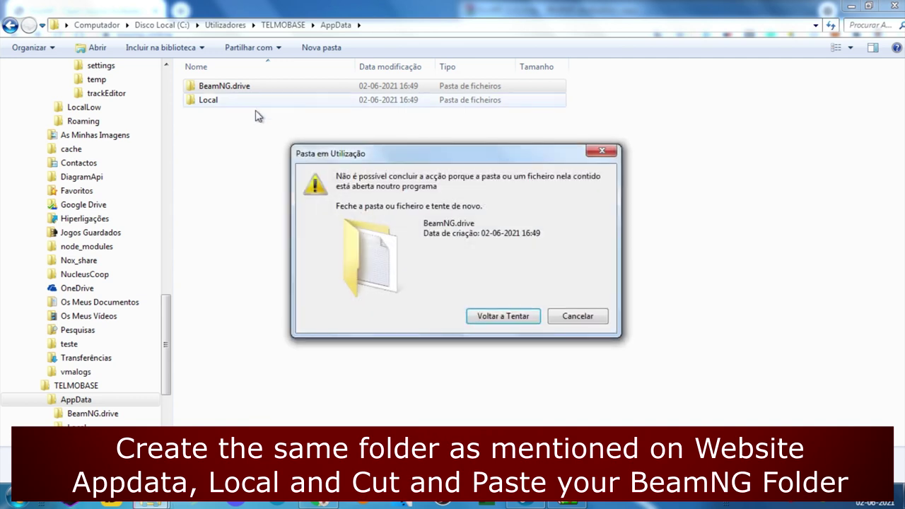
left_click(516, 317)
double_click(214, 88)
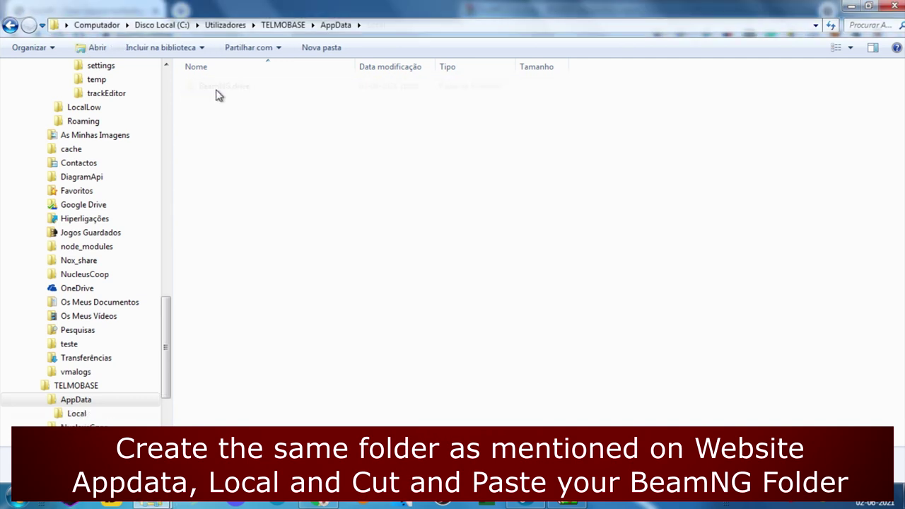
right_click(265, 136)
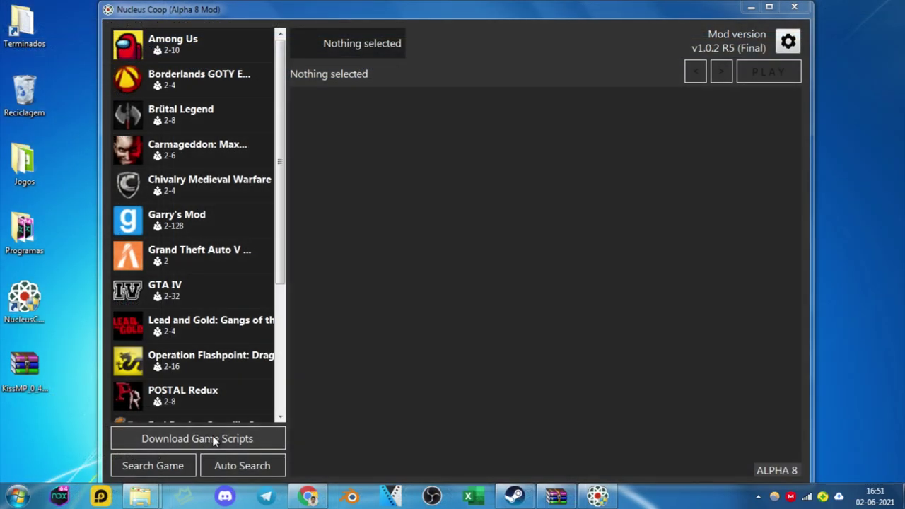
In Nucleus Coop, search the downloadable game scripts for BeamNG.drive and select its entry in a widened window.
left_click(214, 439)
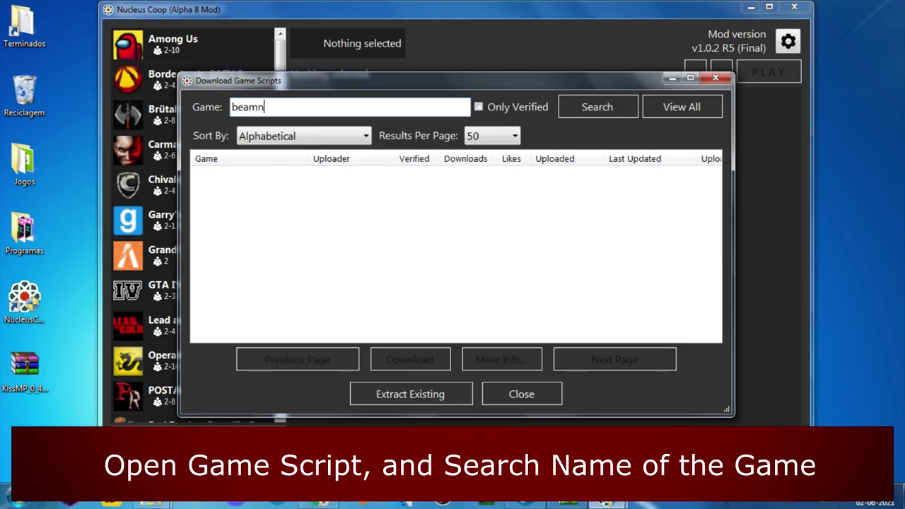
left_click(621, 107)
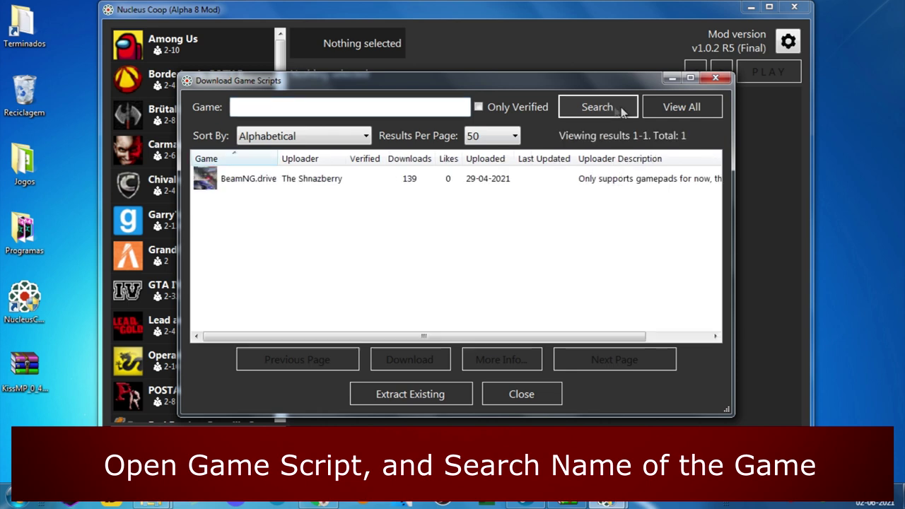
left_click(283, 186)
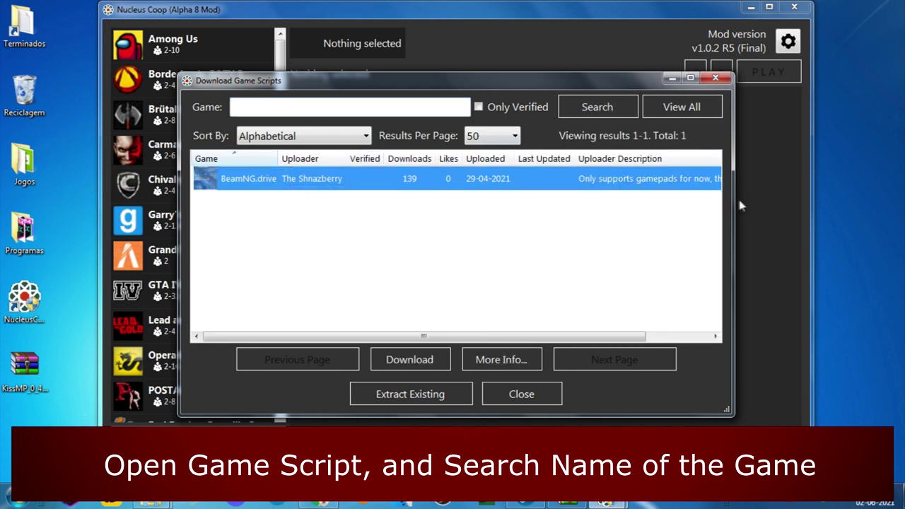
left_click_drag(733, 197, 785, 198)
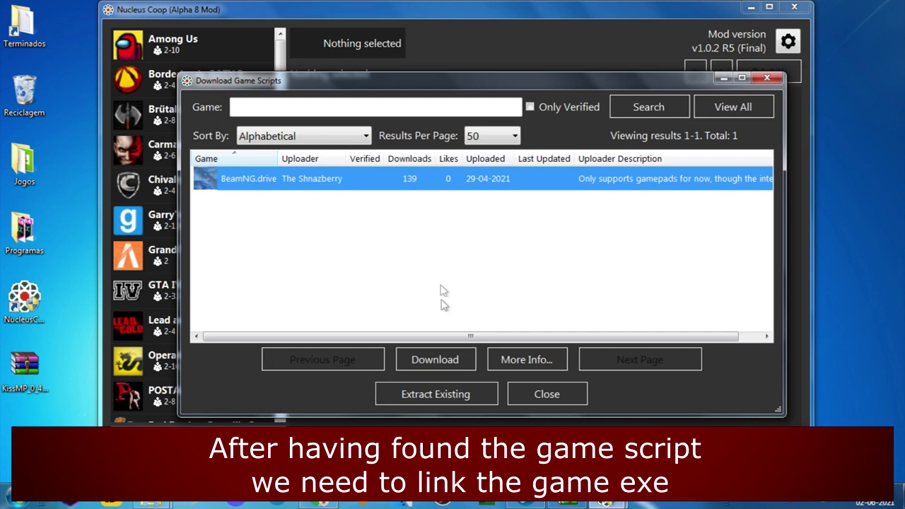
Download the BeamNG.drive game script, overwriting the existing BeamNG.drive.js.
left_click(446, 353)
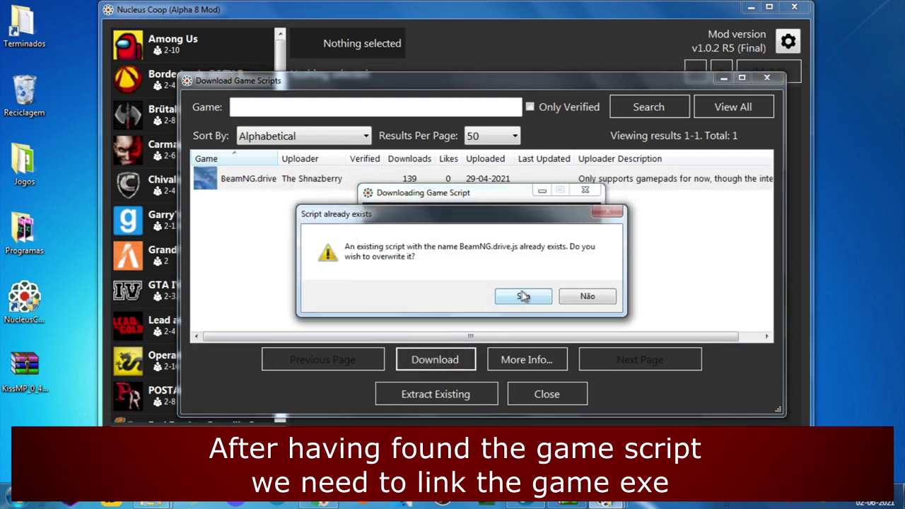
left_click(522, 297)
left_click(524, 300)
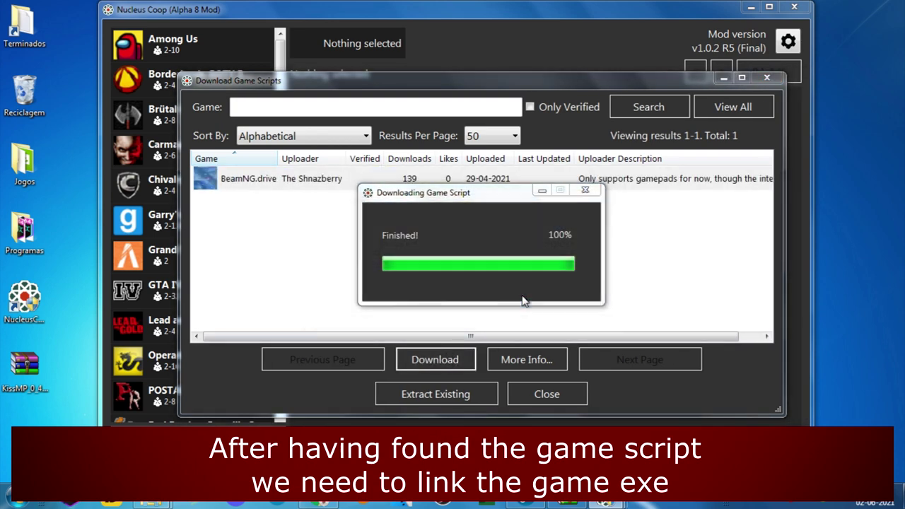
Link the BeamNG.drive executable from the game's Steam folder to add the game, and close the script downloader.
double_click(549, 235)
double_click(504, 249)
double_click(555, 253)
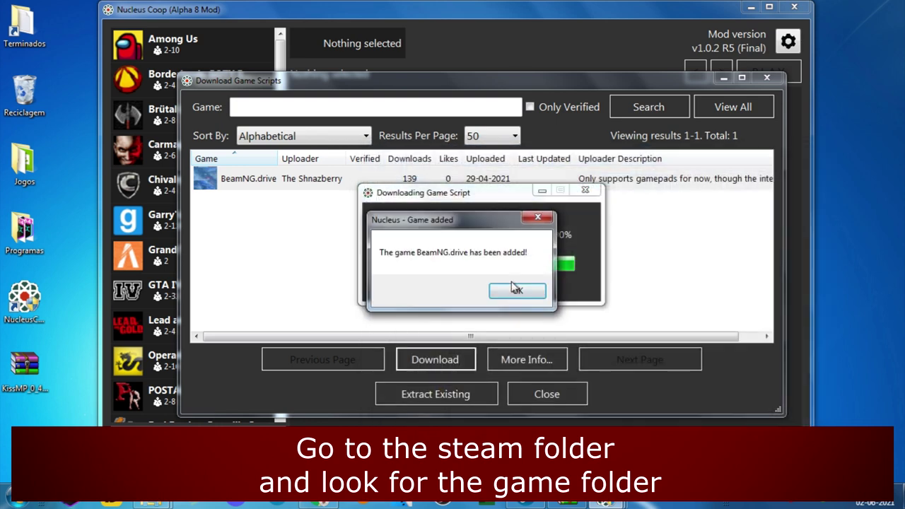
left_click(515, 289)
left_click(557, 393)
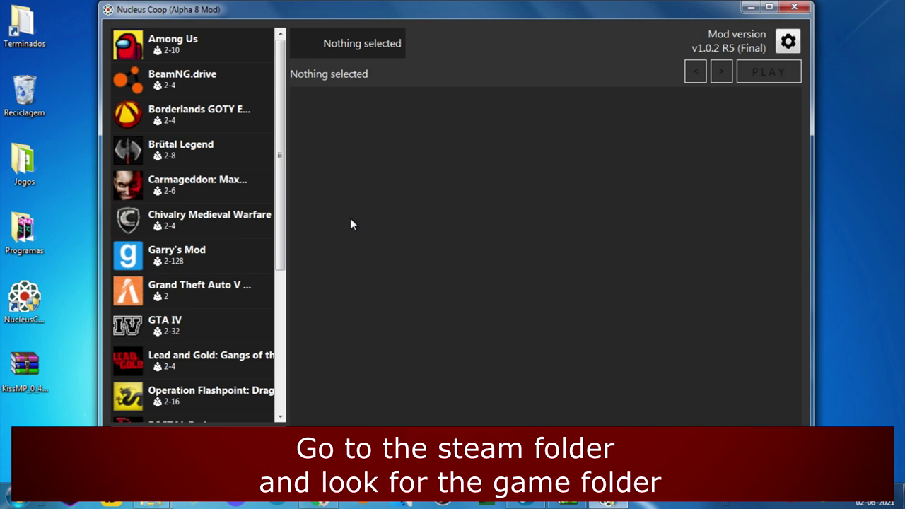
Look into the linux and windows folders of KissMP_0_4_4.zip in WinRAR, then extract the windows folder to the desktop and close the archive.
key("super+d")
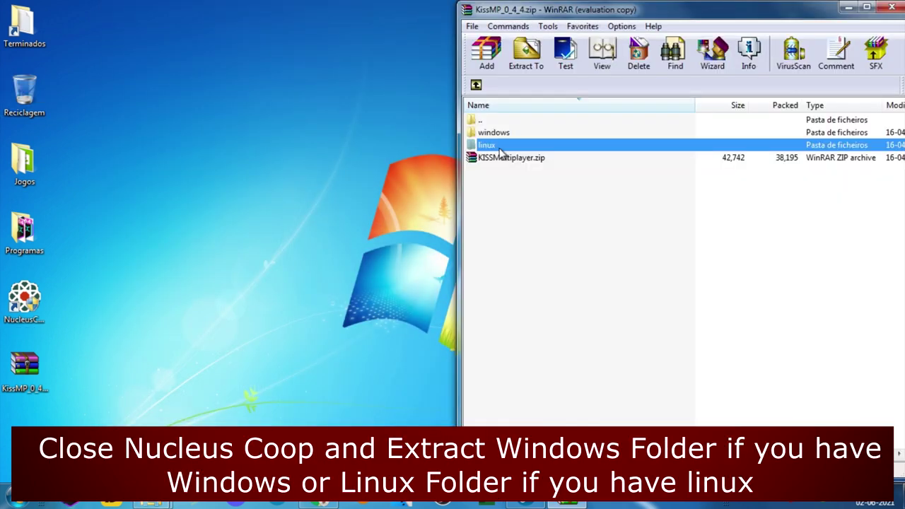
double_click(498, 151)
key("BackSpace")
double_click(505, 134)
key("BackSpace")
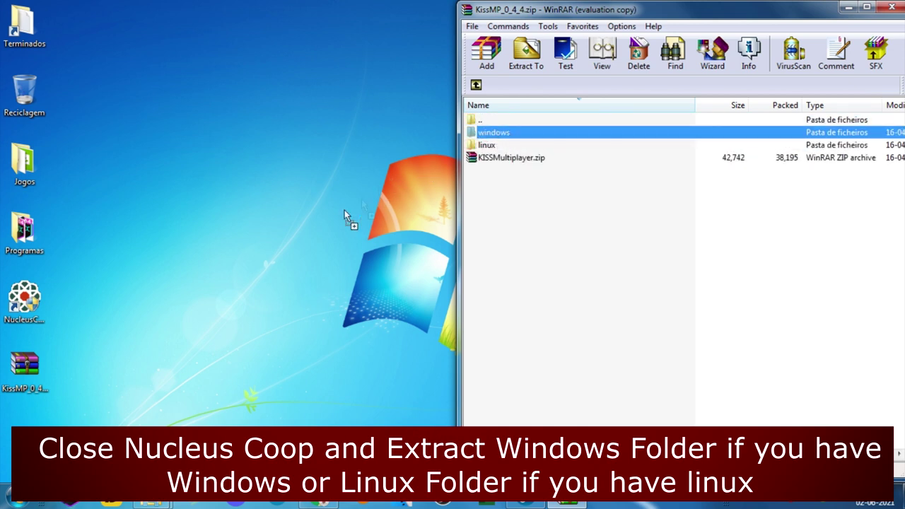
left_click_drag(194, 226, 195, 222)
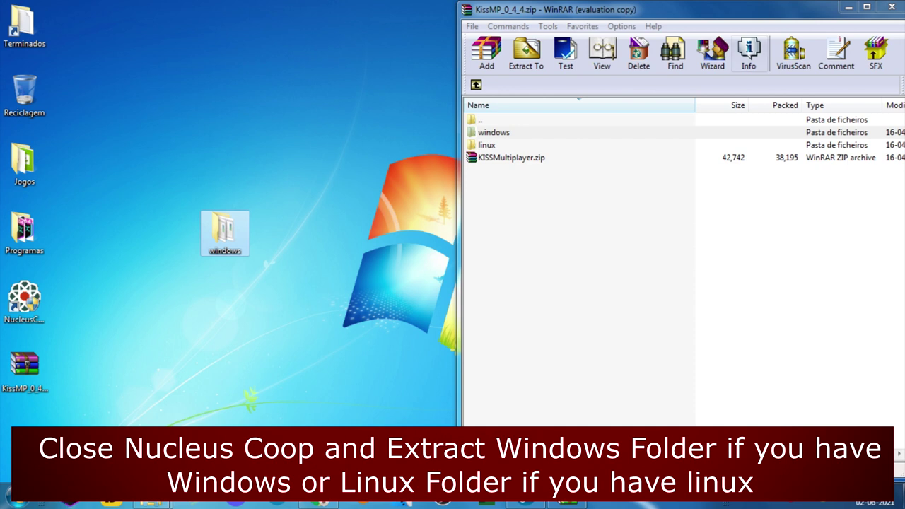
left_click(879, 7)
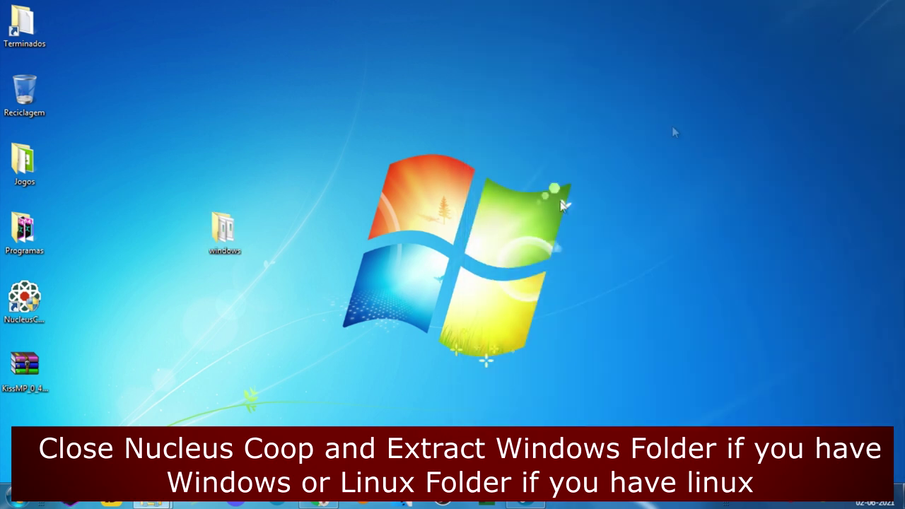
Place the extracted windows folder beside Jogos on the desktop and permanently discard the KissMP archive through the Recycle Bin.
left_click_drag(224, 240, 75, 180)
left_click_drag(27, 364, 25, 96)
right_click(41, 84)
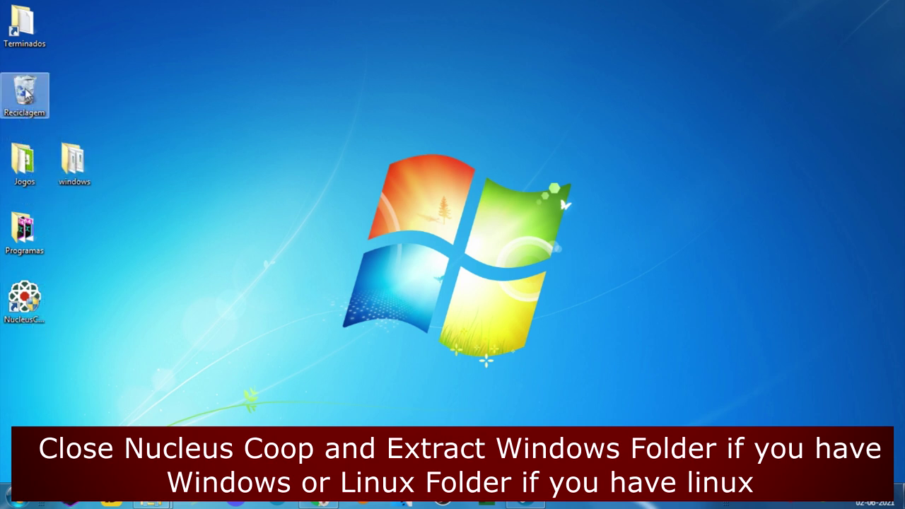
left_click(92, 106)
left_click(509, 302)
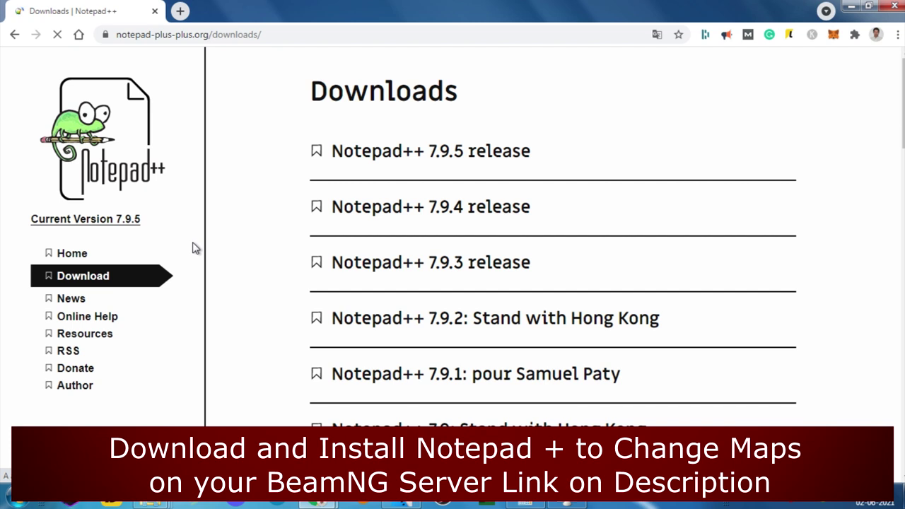
Download the 64-bit installer of the Notepad++ 7.9.5 release to the desktop and minimize the browser.
left_click(484, 161)
scroll(418, 318, "down", 9)
scroll(431, 267, "up", 2)
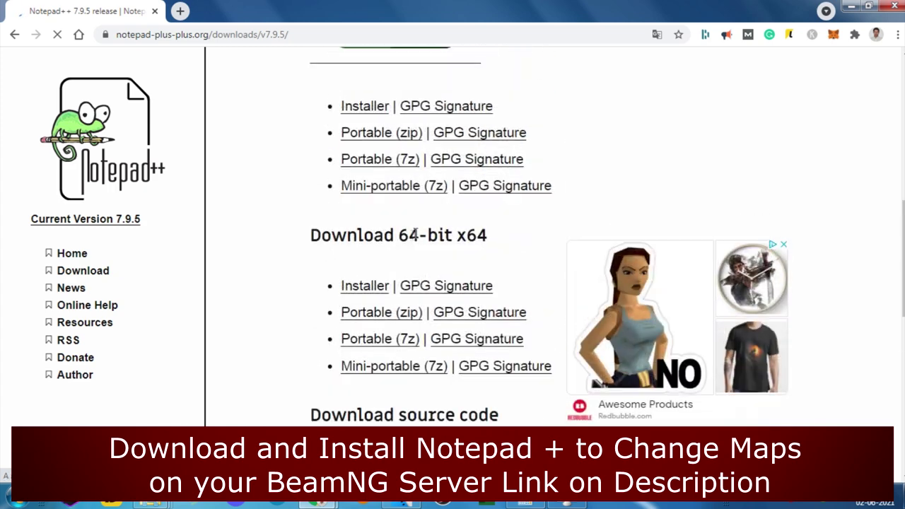
left_click(361, 287)
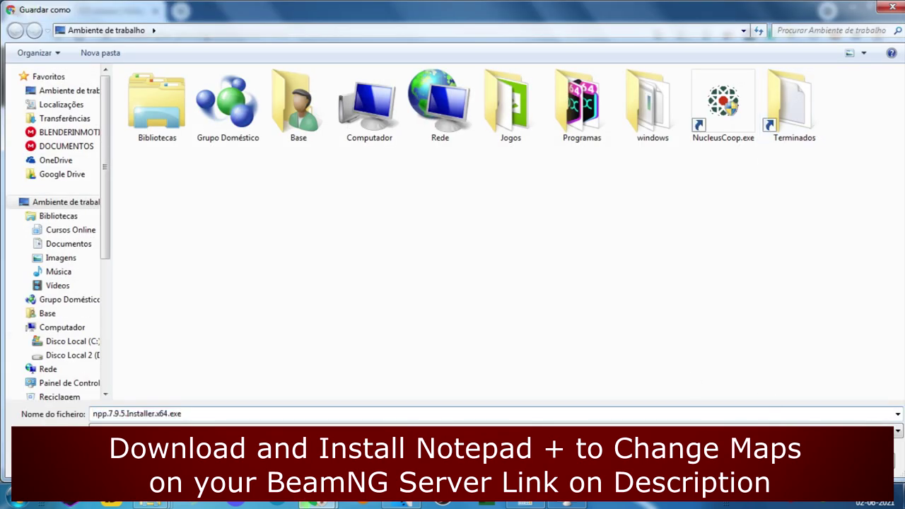
key("Return")
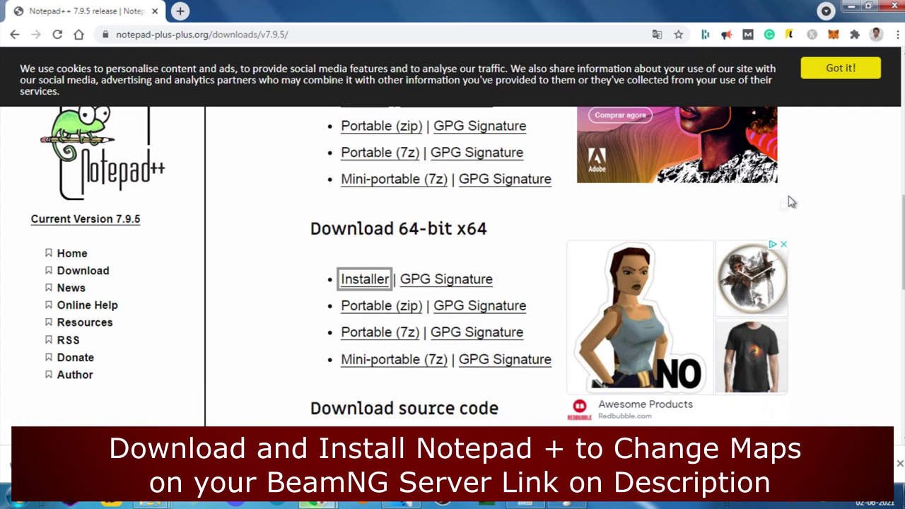
left_click(849, 7)
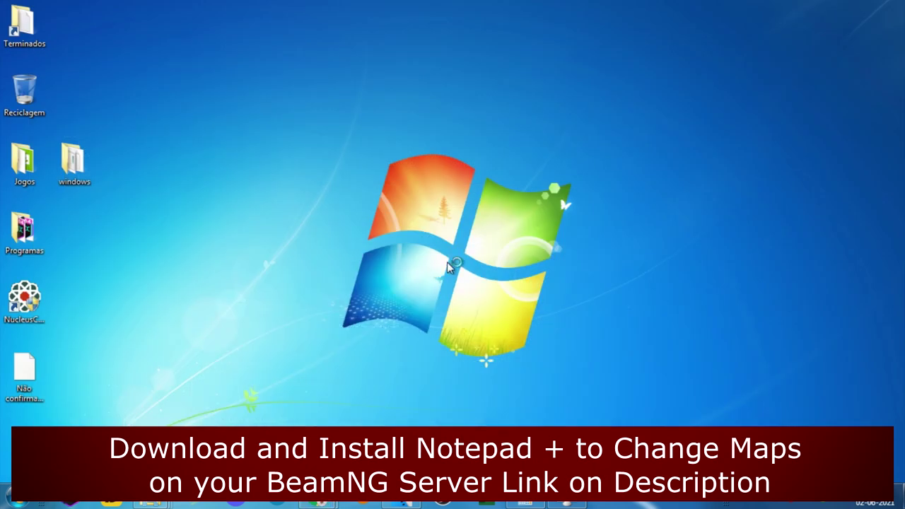
Move the Notepad++ installer to a free spot on the desktop and launch it, allowing it to make changes.
left_click_drag(37, 407, 212, 130)
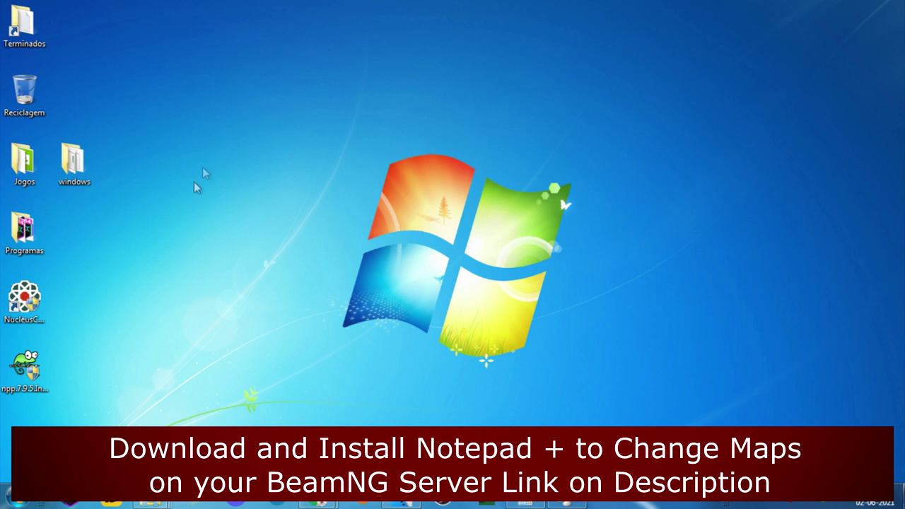
left_click_drag(28, 378, 248, 147)
double_click(233, 176)
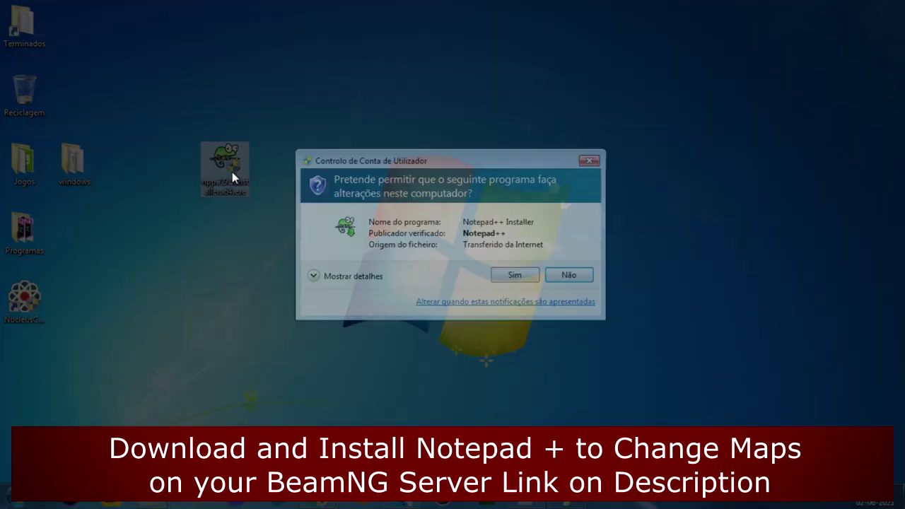
left_click(519, 272)
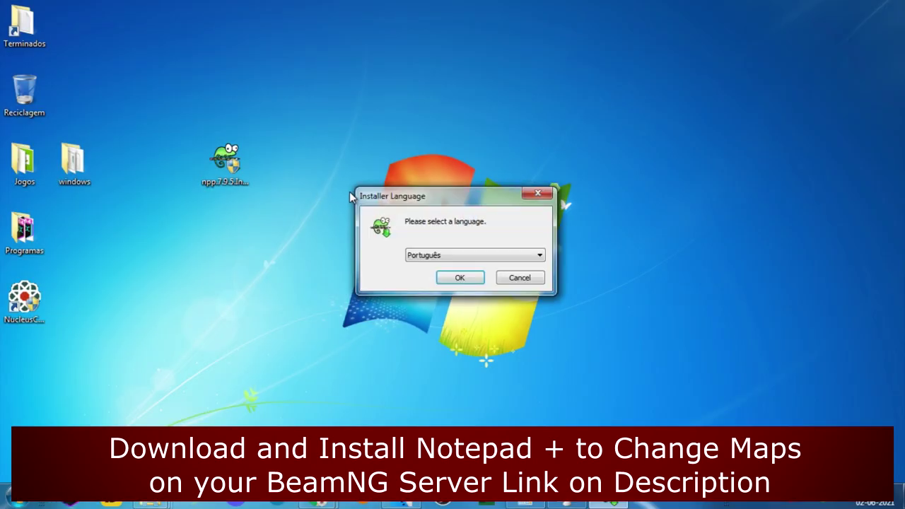
Choose English as the Notepad++ installer language.
left_click(461, 259)
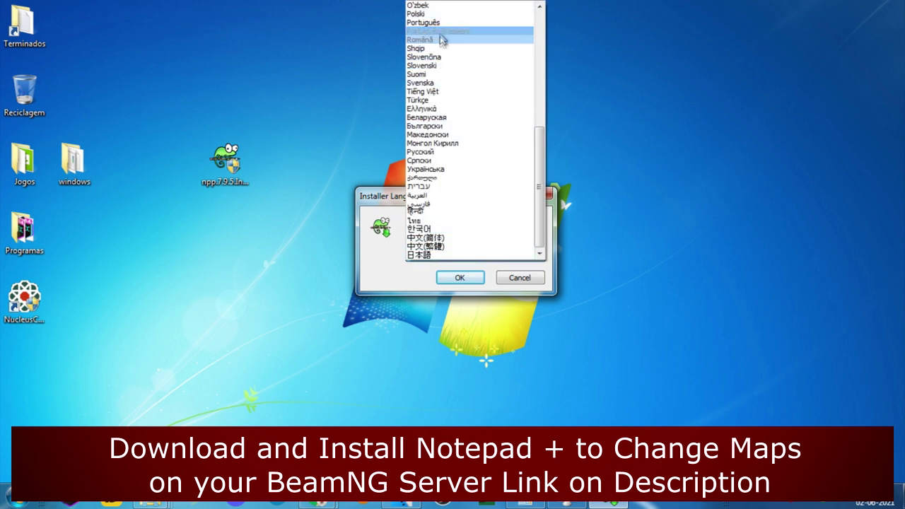
scroll(459, 176, "up", 10)
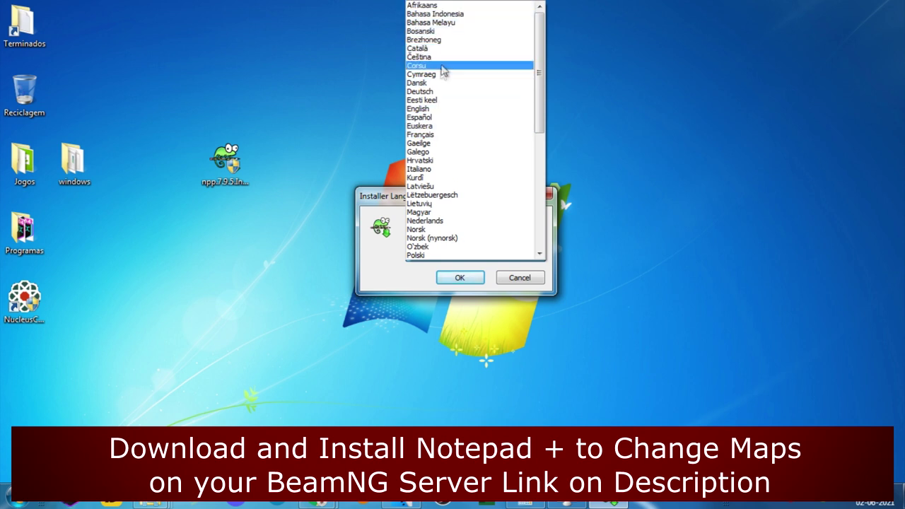
left_click(446, 109)
left_click(466, 280)
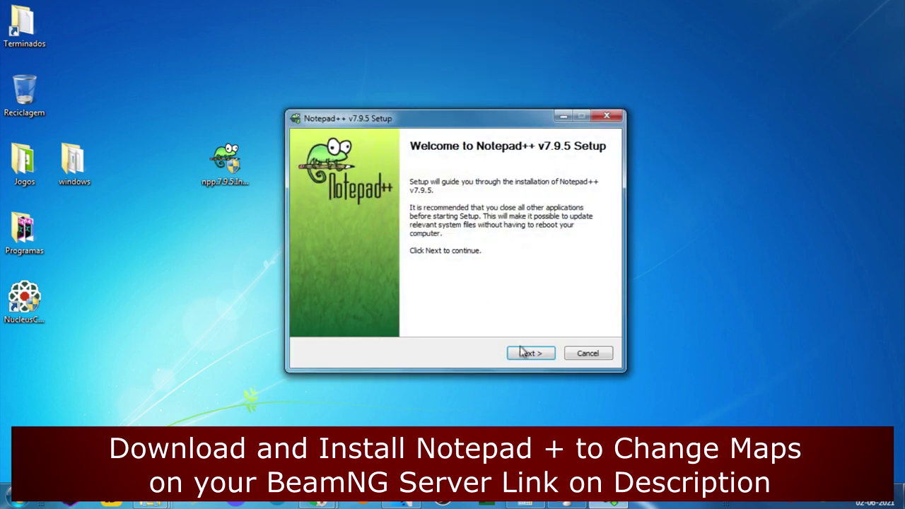
Install Notepad++ with the preselected components and no desktop shortcut, and finish the setup.
left_click(528, 352)
left_click(529, 353)
left_click(529, 354)
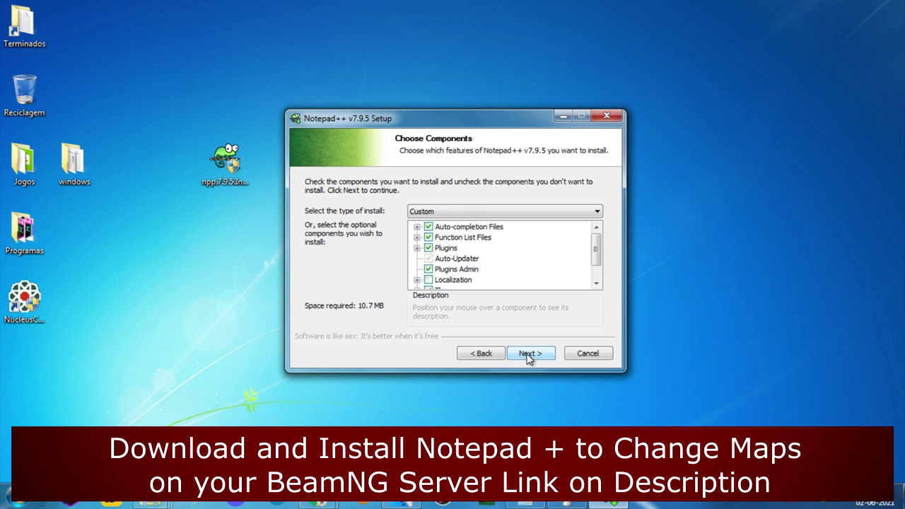
left_click(529, 353)
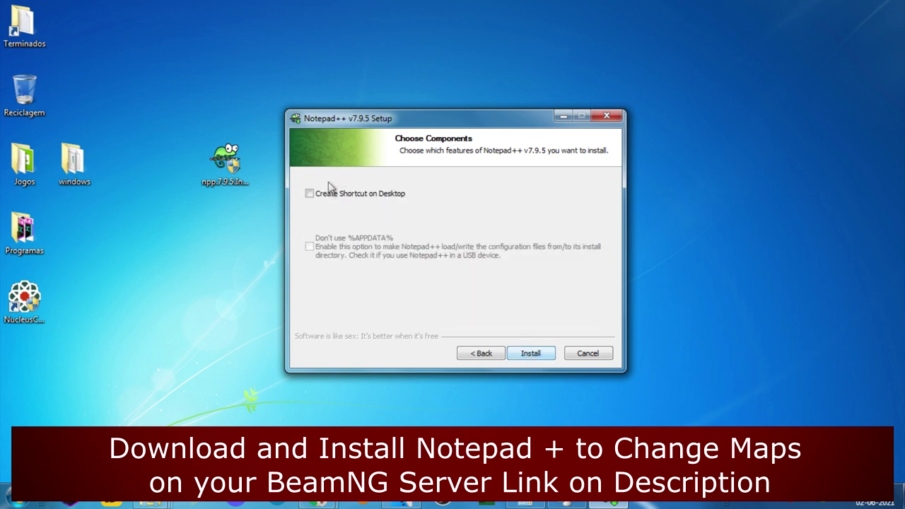
left_click(531, 353)
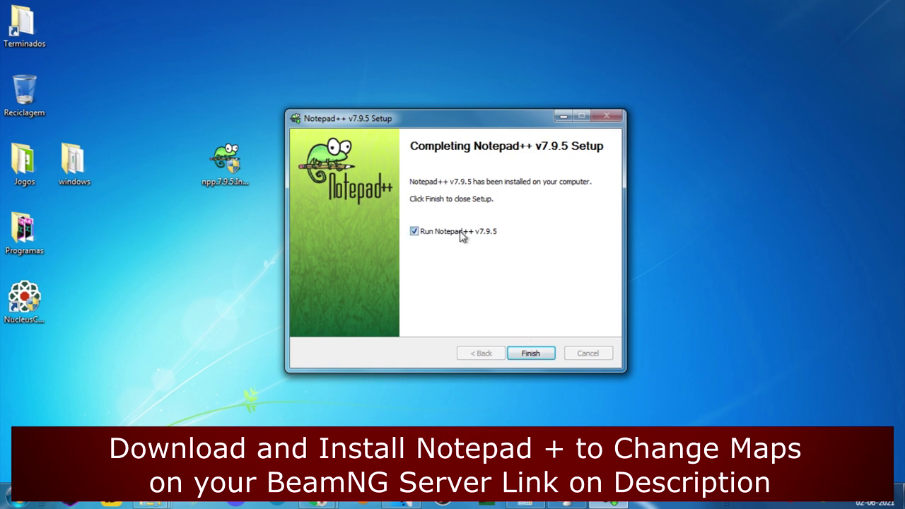
left_click(532, 346)
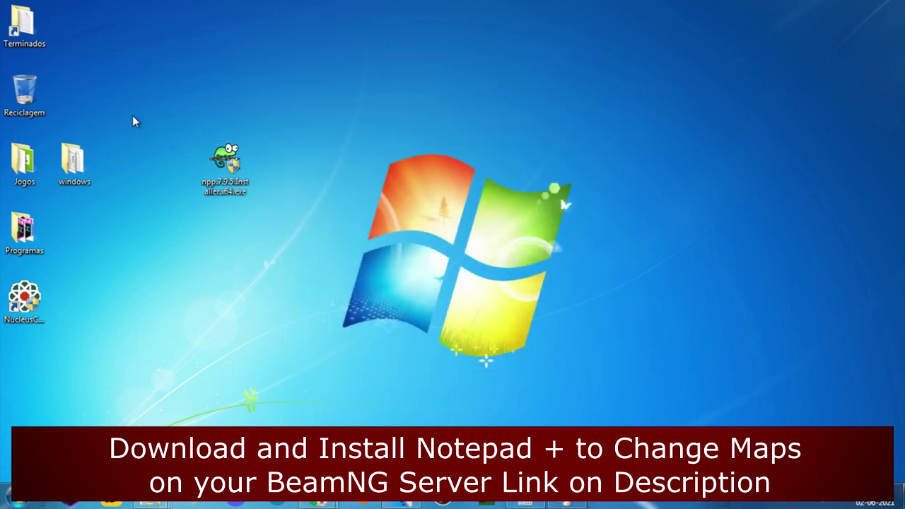
Discard the Notepad++ installer from the desktop and empty the Recycle Bin.
left_click_drag(229, 177, 25, 91)
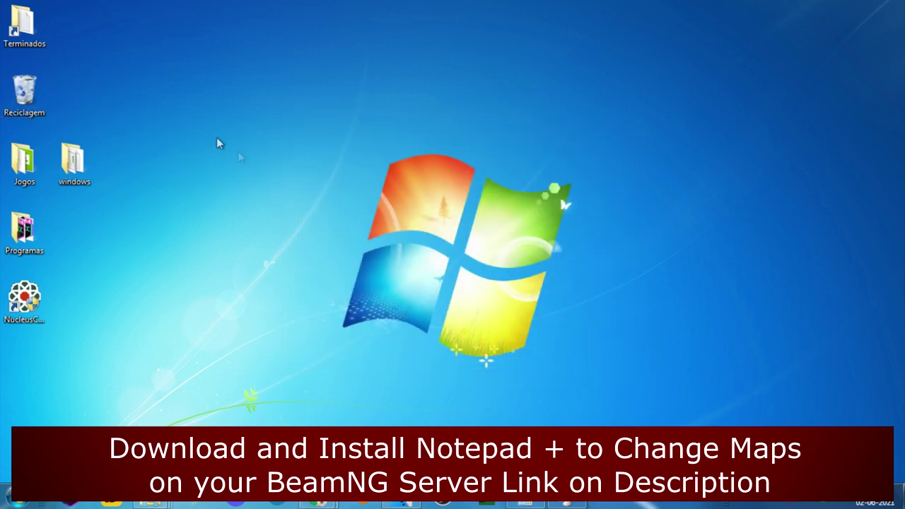
right_click(39, 90)
left_click(82, 115)
key("Return")
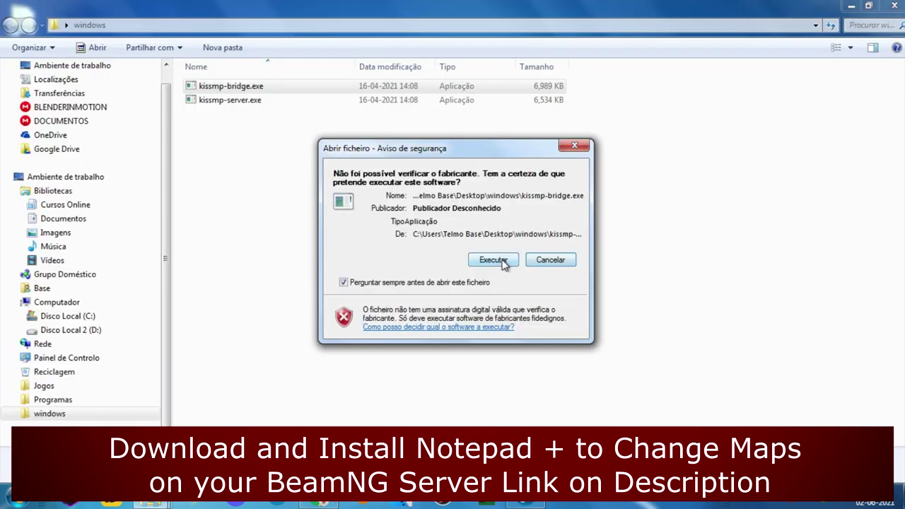
Run kissmp-bridge.exe and kissmp-server.exe from the windows folder to generate the server files, then close both consoles.
left_click(504, 261)
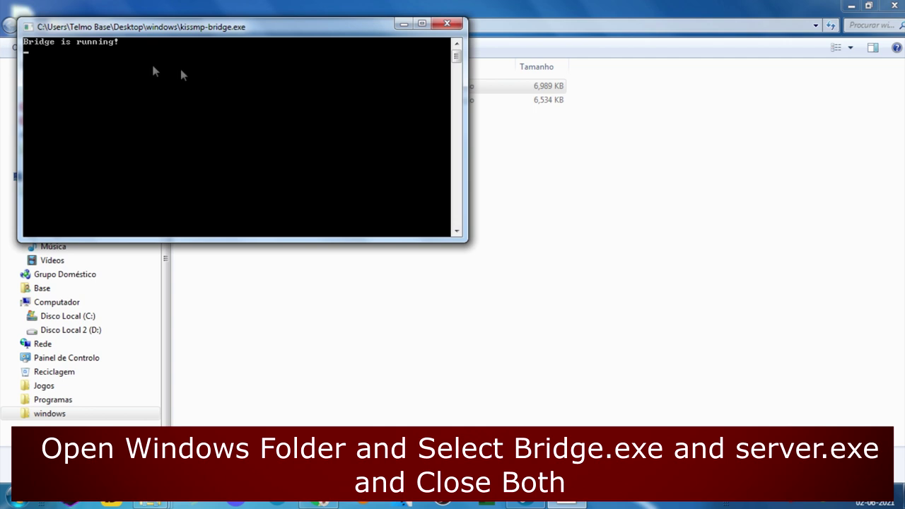
left_click(402, 25)
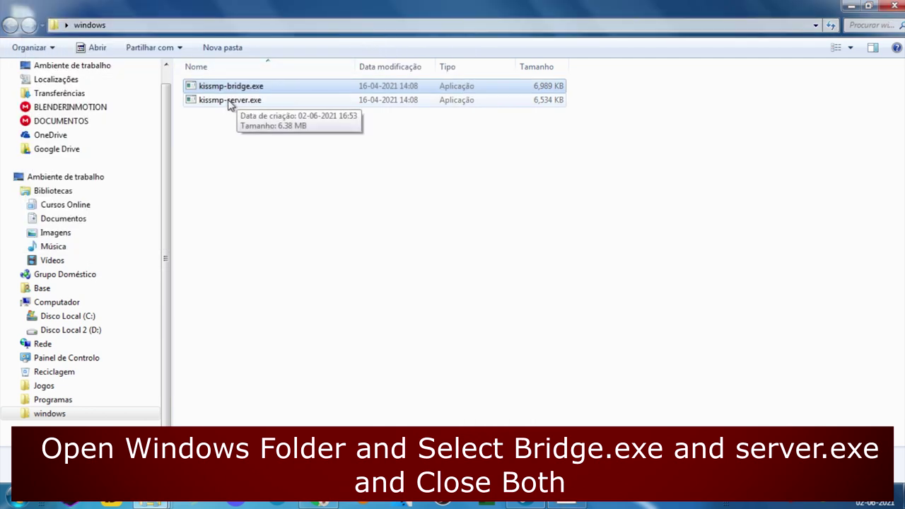
double_click(229, 100)
left_click(492, 259)
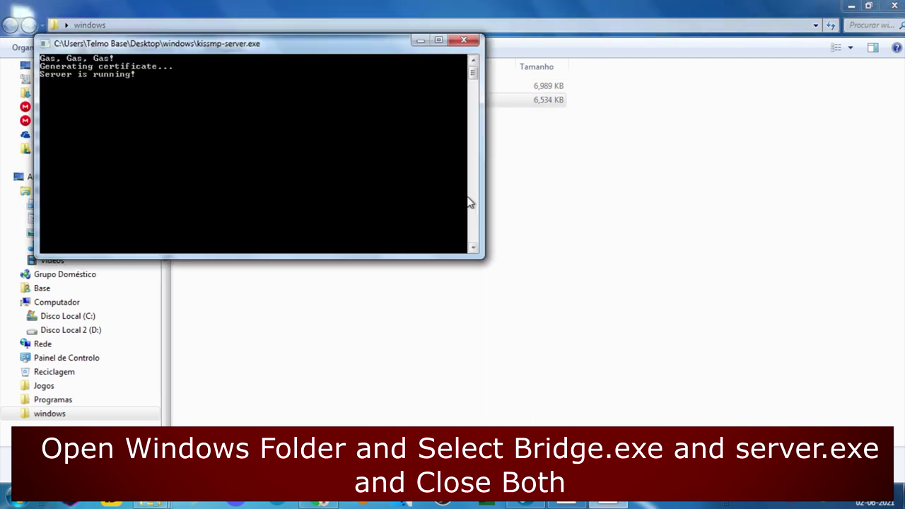
left_click(420, 44)
left_click(566, 501)
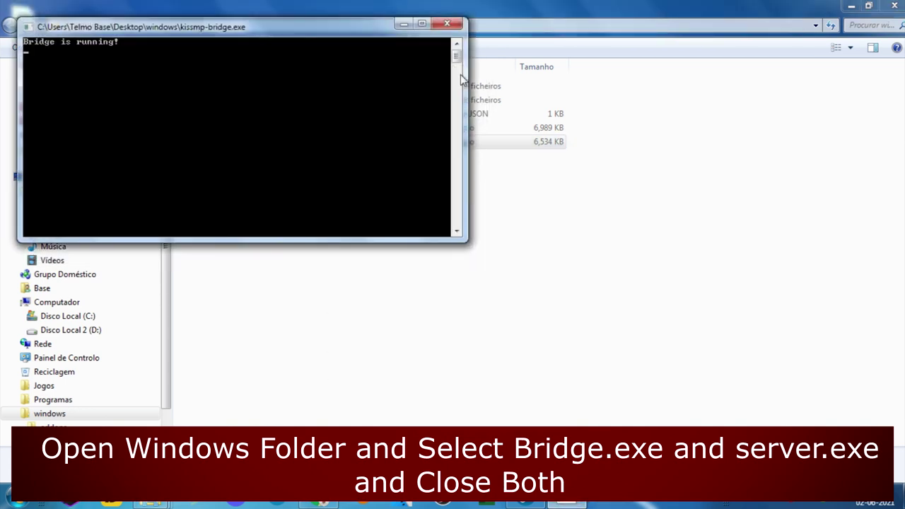
left_click(447, 23)
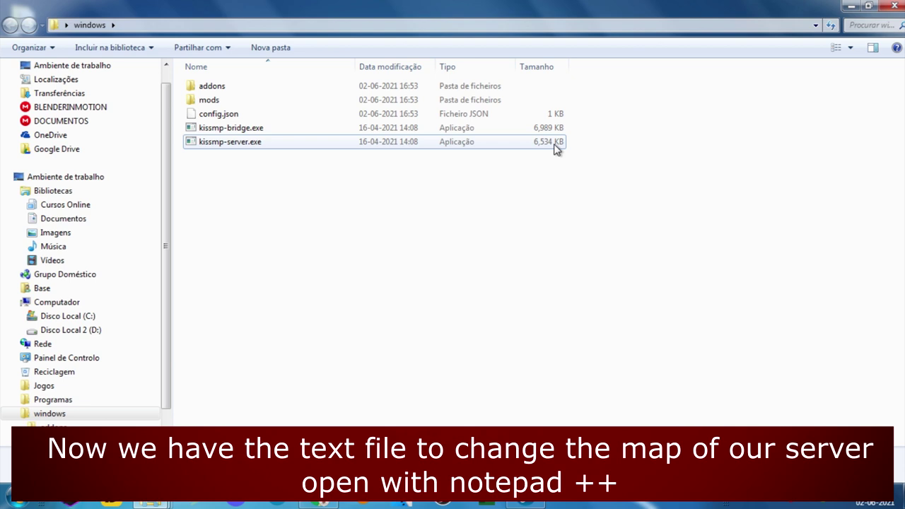
Open config.json from the windows folder in Notepad++ and select smallgrid in the map path.
right_click(247, 117)
left_click(232, 118)
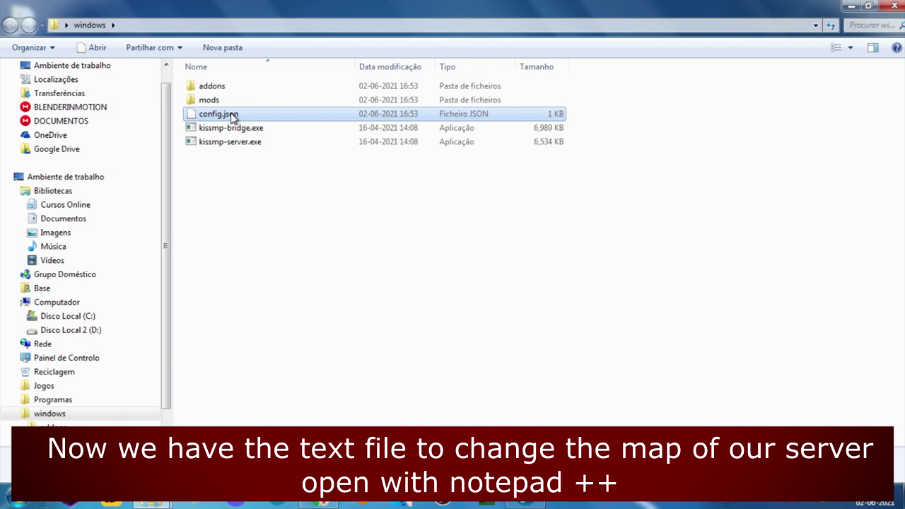
right_click(233, 118)
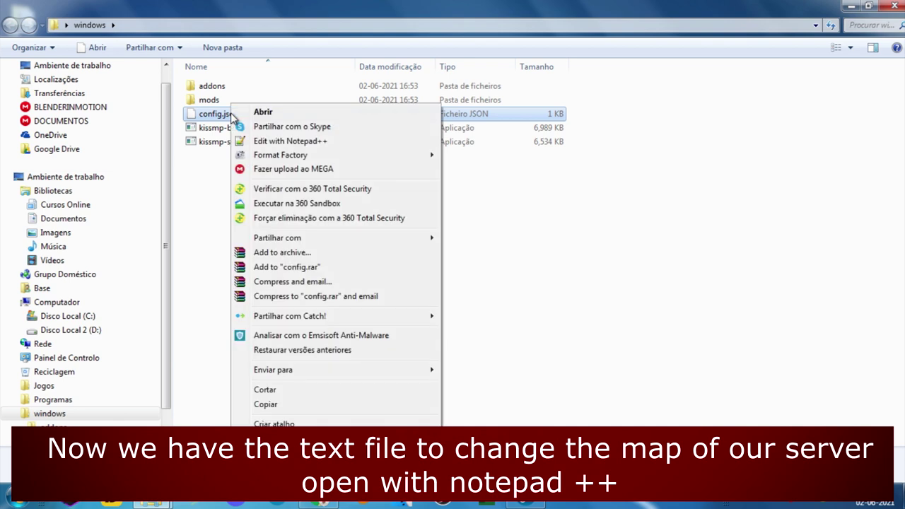
left_click(297, 144)
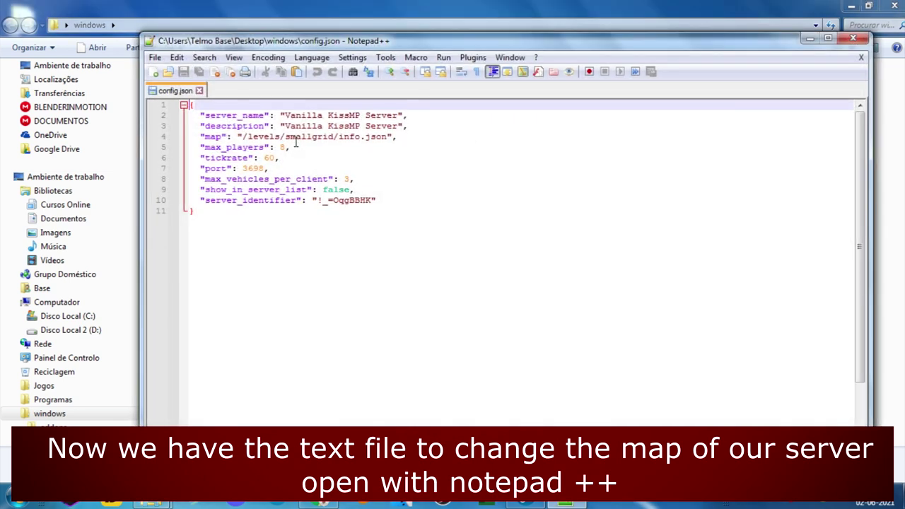
left_click(335, 136)
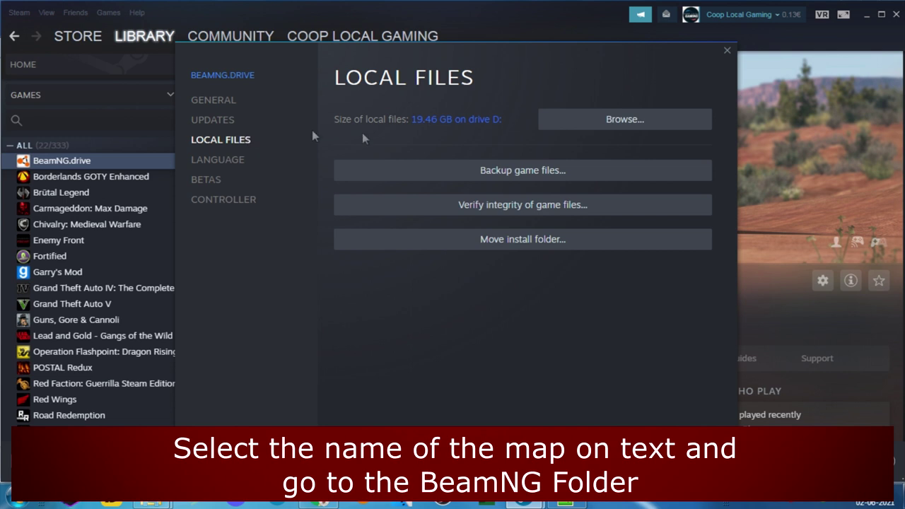
Browse BeamNG.drive's local files from Steam and open the levels folder inside content.
left_click(633, 122)
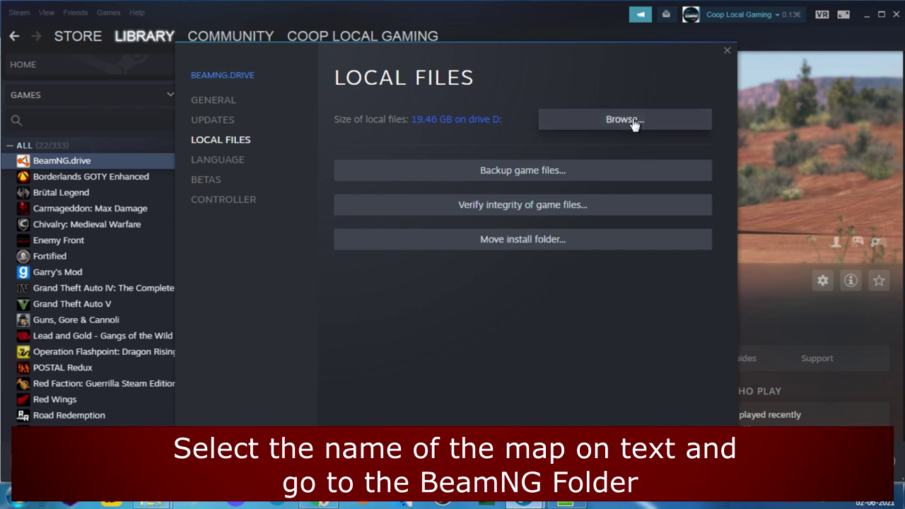
left_click(727, 50)
left_click(261, 227)
double_click(271, 228)
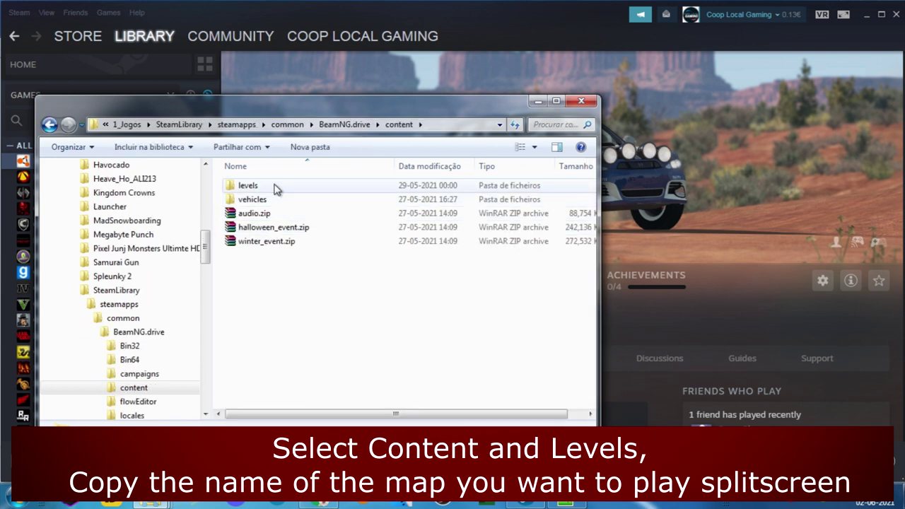
double_click(247, 185)
scroll(282, 291, "down", 2)
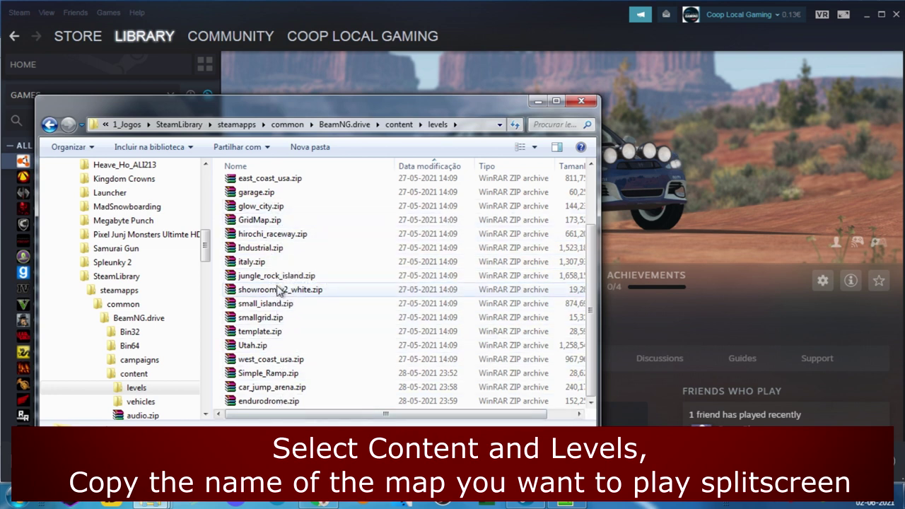
Copy the map name hirochi_raceway, without its extension, from the levels folder.
left_click(276, 235)
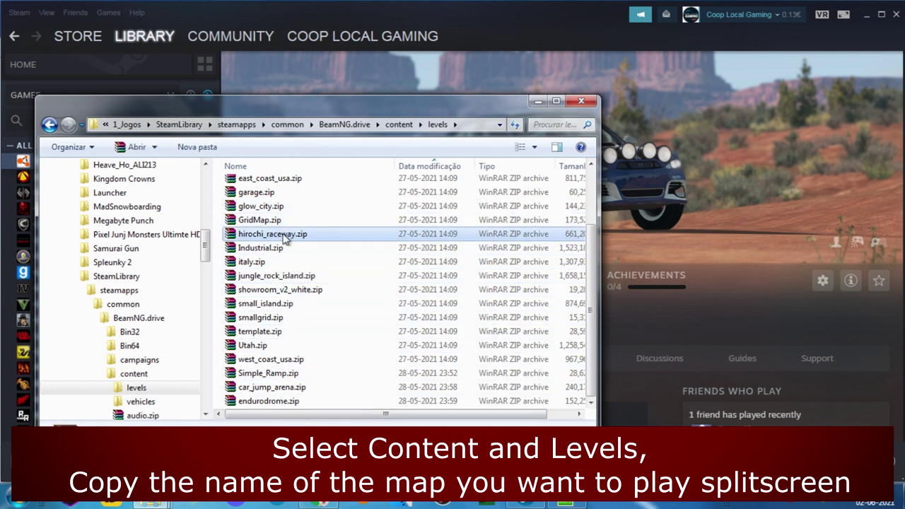
left_click(276, 235)
left_click_drag(296, 235, 288, 235)
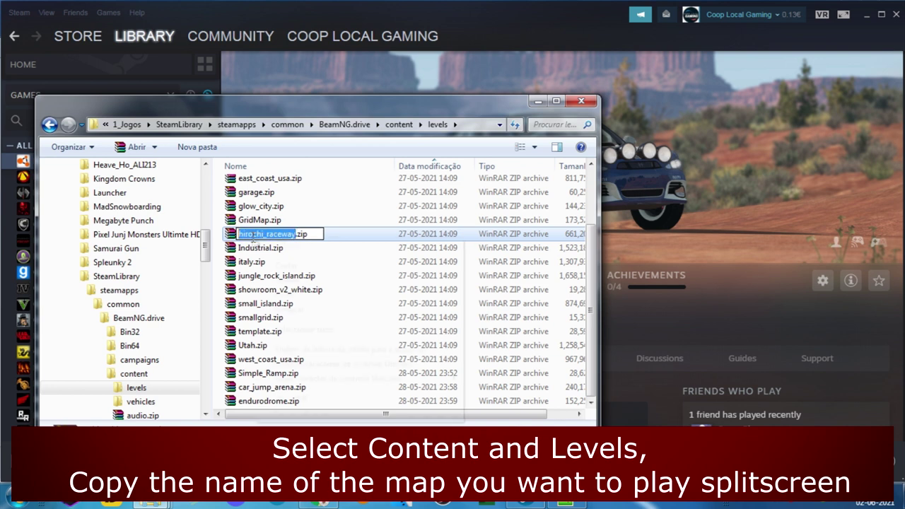
right_click(252, 238)
left_click(282, 284)
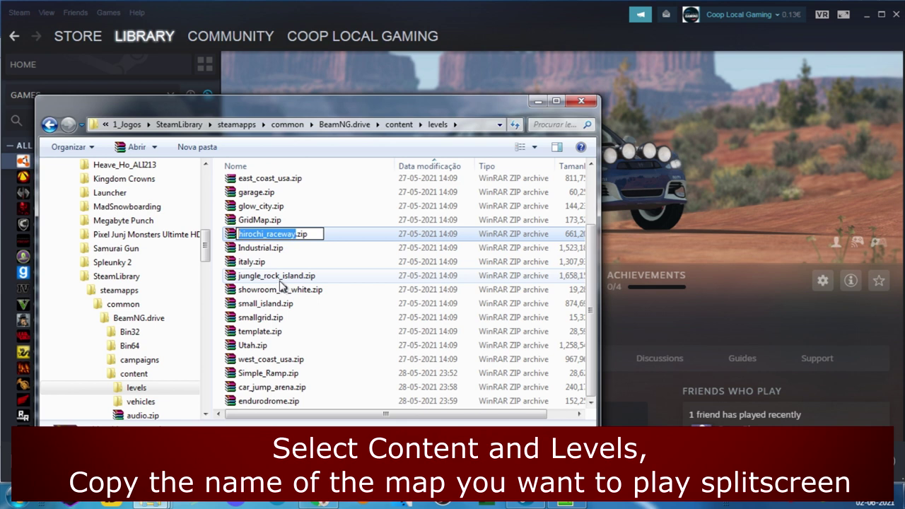
Copy the map name Simple_Ramp, without its extension, from the levels folder.
left_click(278, 373)
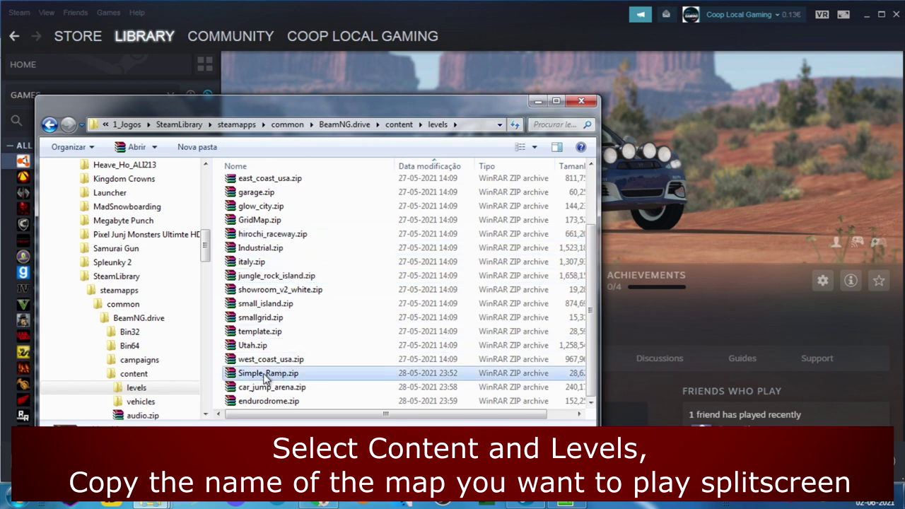
left_click(267, 375)
left_click_drag(287, 373, 276, 375)
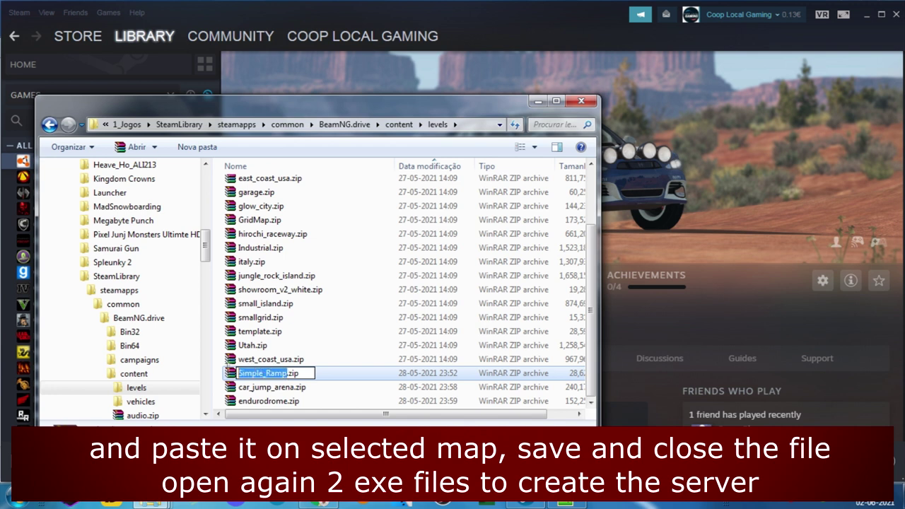
right_click(247, 375)
left_click(277, 232)
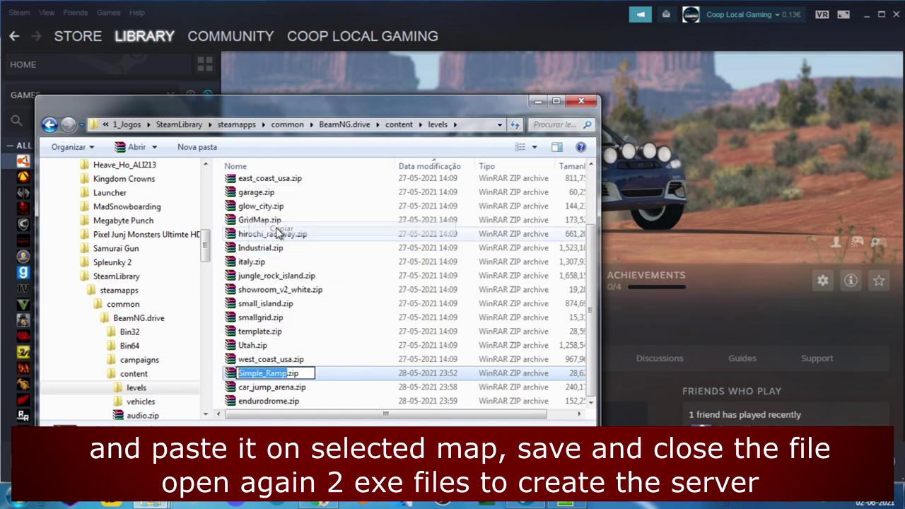
Switch to Notepad++ and replace the selected map name in config.json's map path with Simple_Ramp.
key("alt+Tab")
right_click(324, 143)
left_click(353, 175)
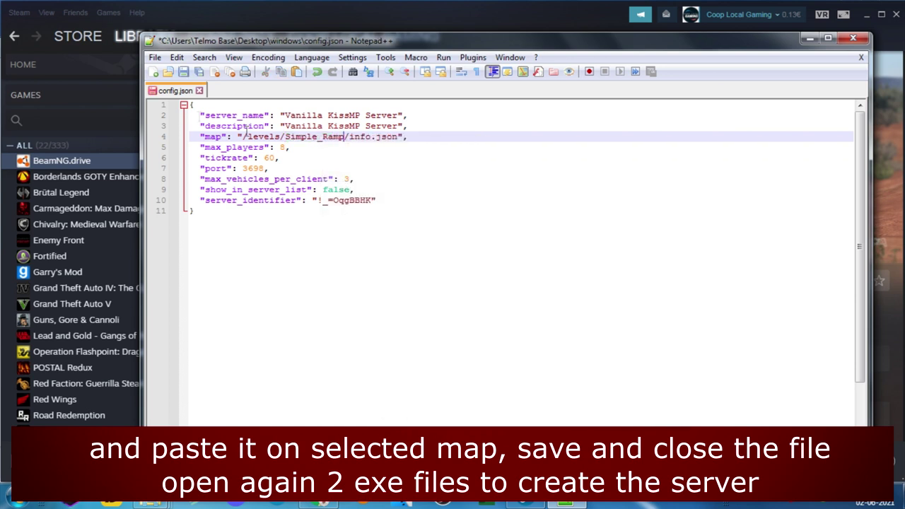
Save the edited config.json and close Notepad++.
left_click(183, 72)
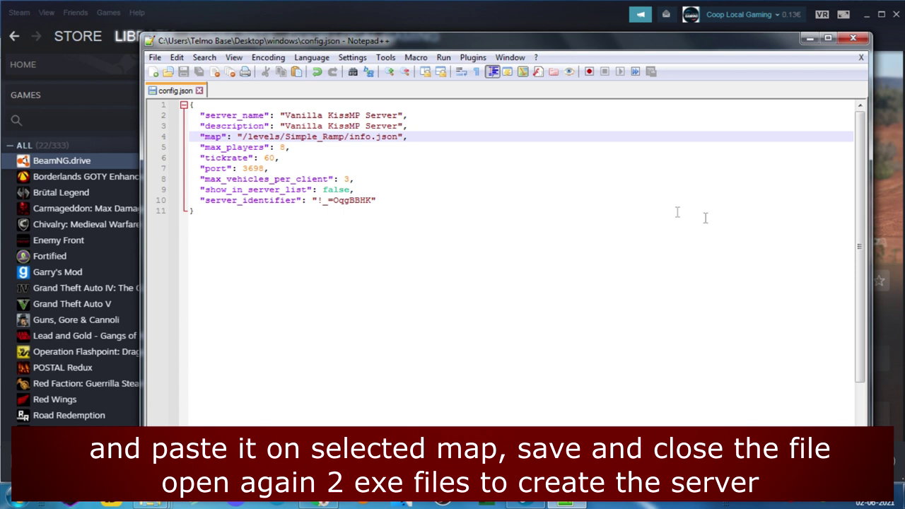
left_click(852, 46)
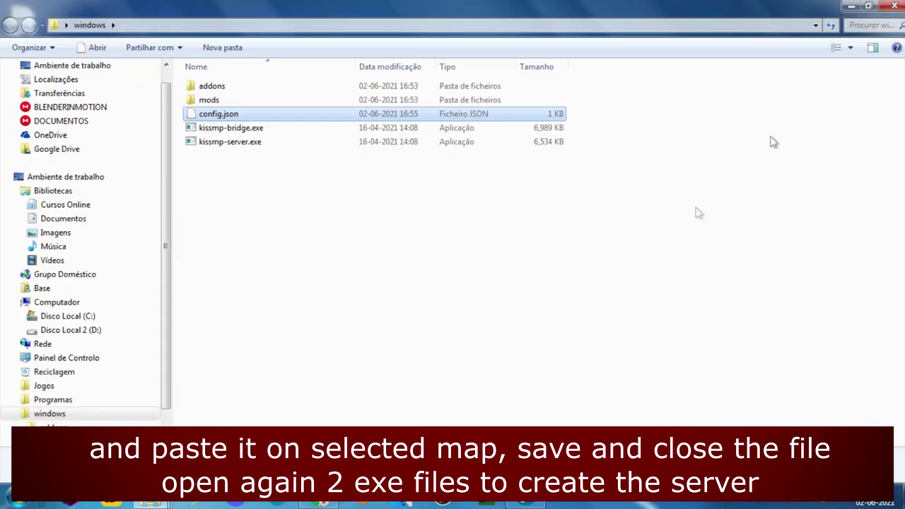
Run kissmp-bridge.exe and kissmp-server.exe from the windows folder, and minimize the consoles and the folder.
double_click(242, 127)
left_click(490, 260)
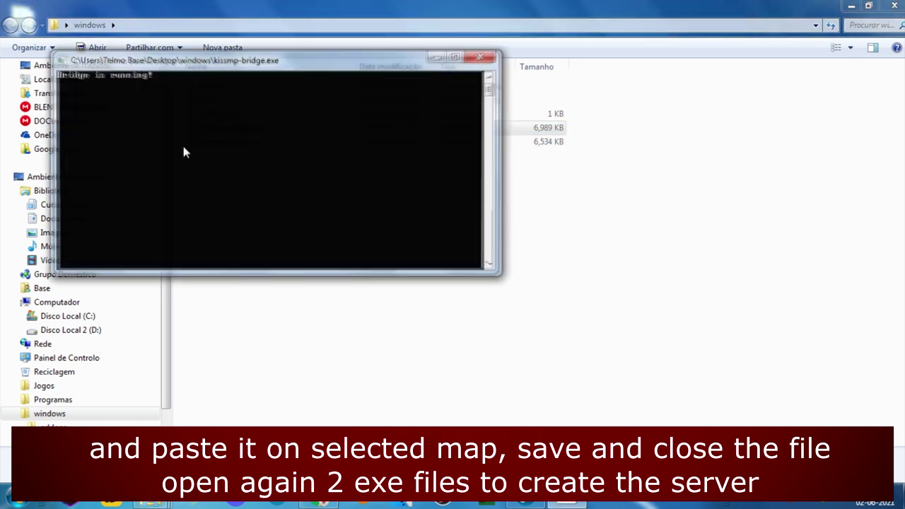
left_click(436, 56)
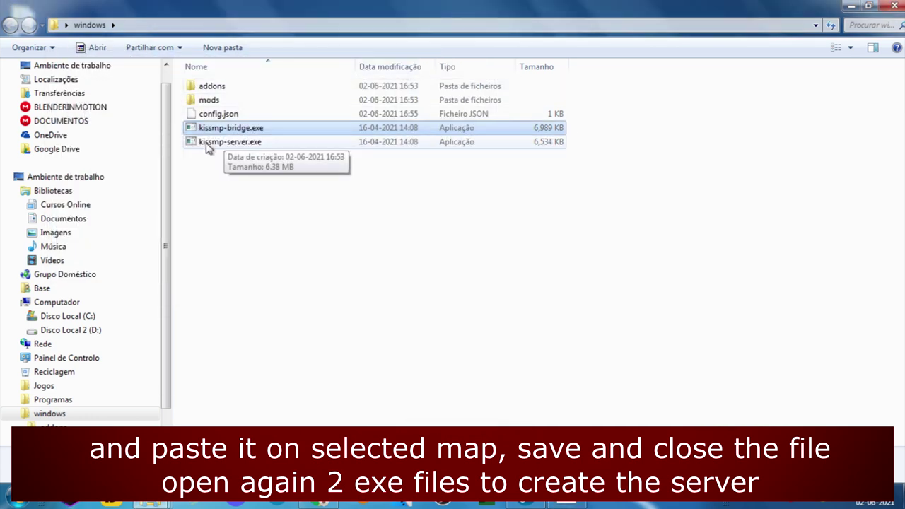
double_click(212, 141)
left_click(493, 259)
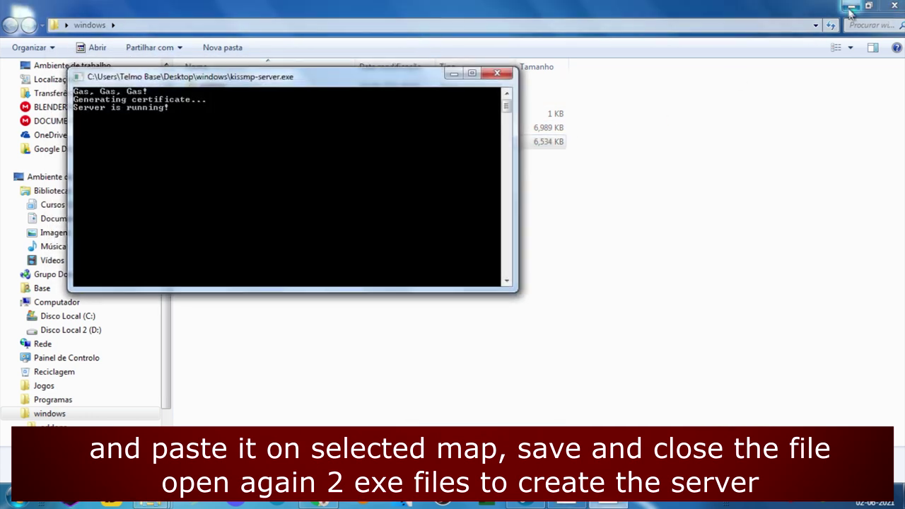
left_click(852, 5)
left_click(453, 73)
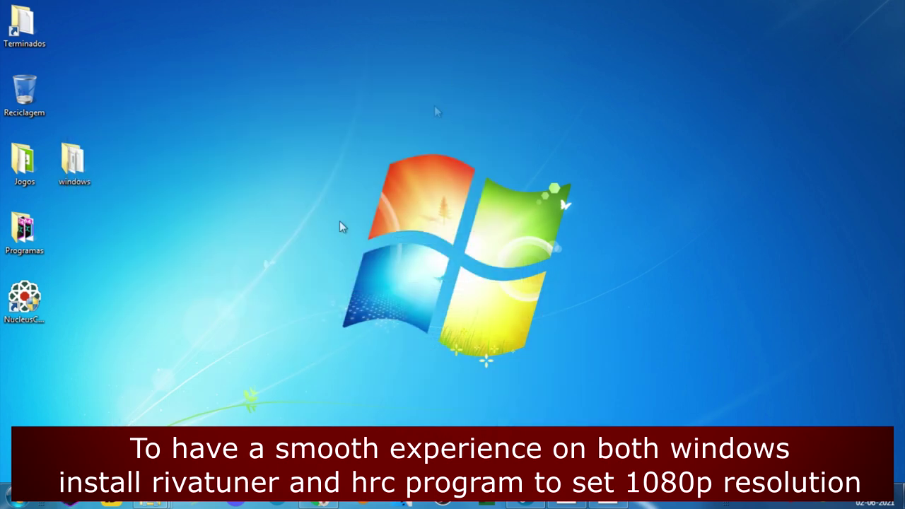
Launch RivaTuner Statistics Server.
left_click(16, 499)
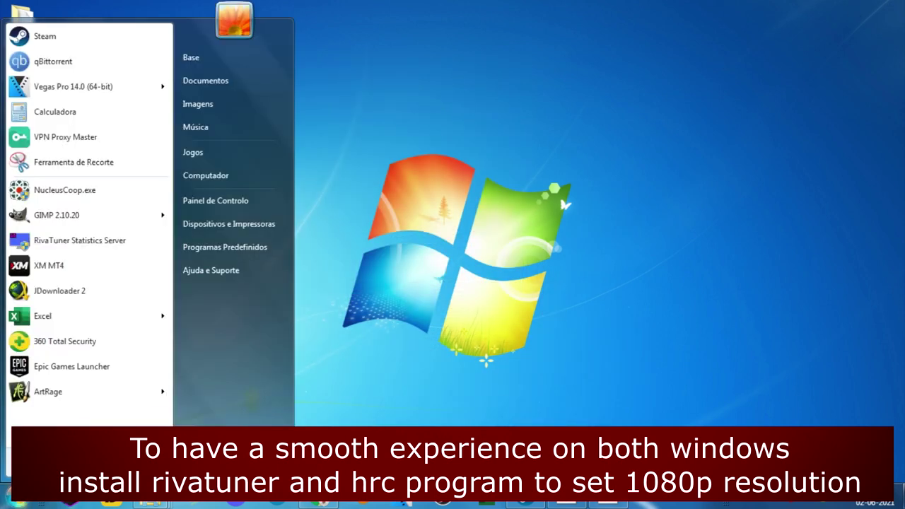
left_click(79, 240)
left_click(223, 270)
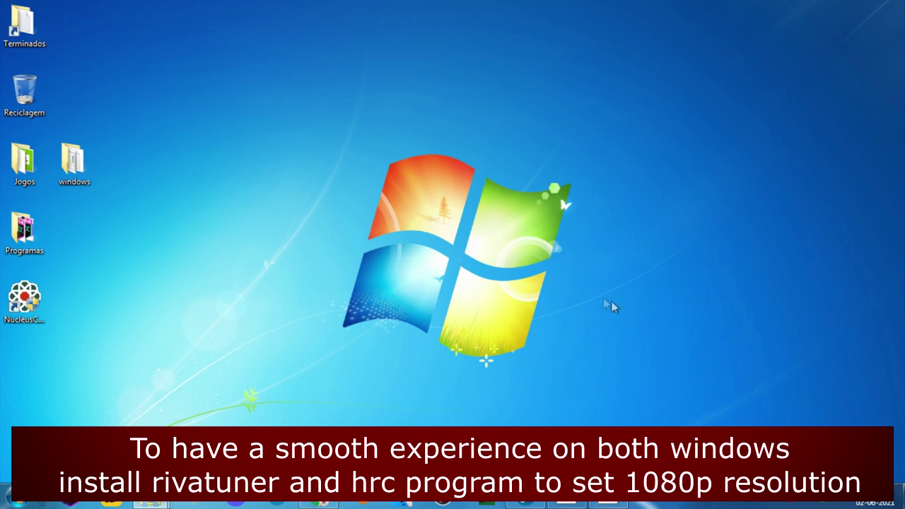
left_click(14, 498)
key("Escape")
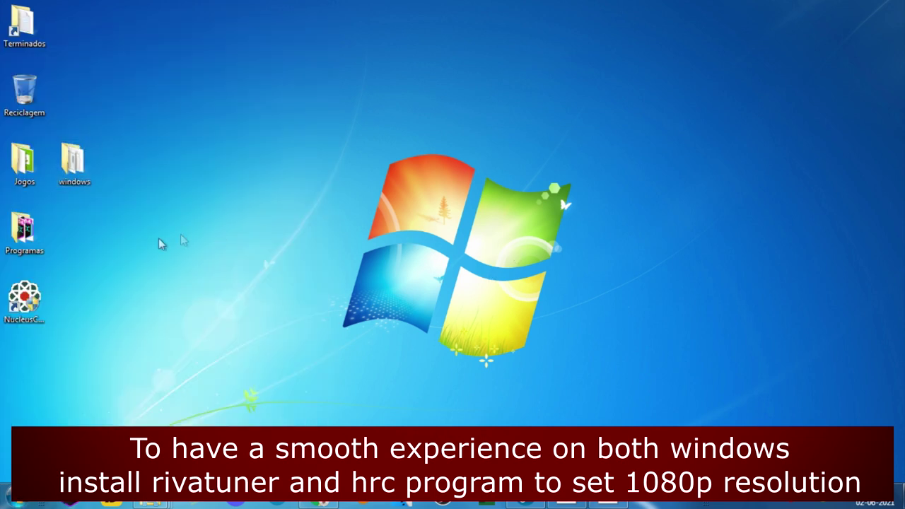
Run HRC.exe from the Programas folder on the desktop and close the folder.
double_click(24, 228)
scroll(307, 259, "down", 3)
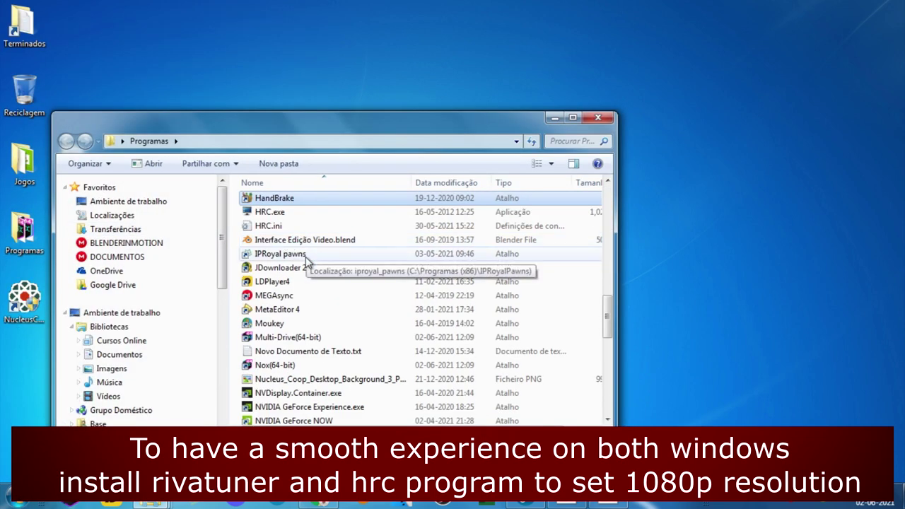
double_click(270, 211)
left_click(491, 259)
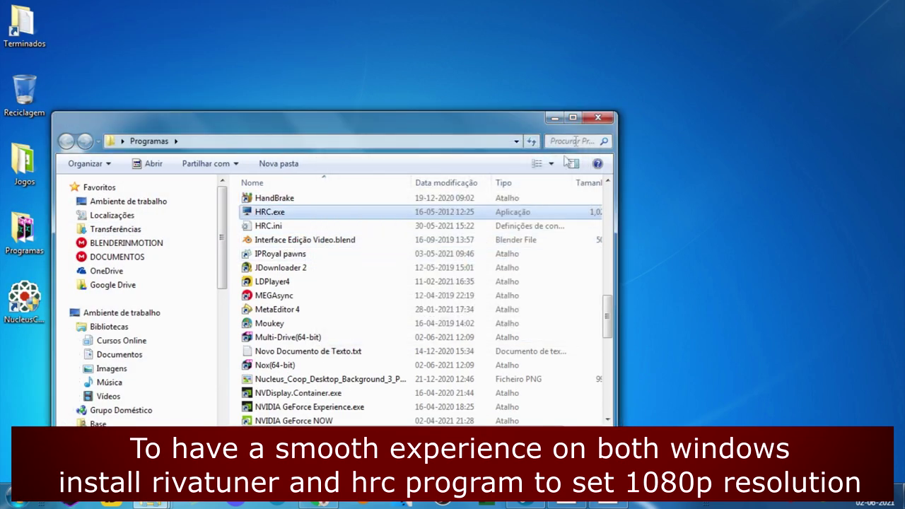
left_click(600, 118)
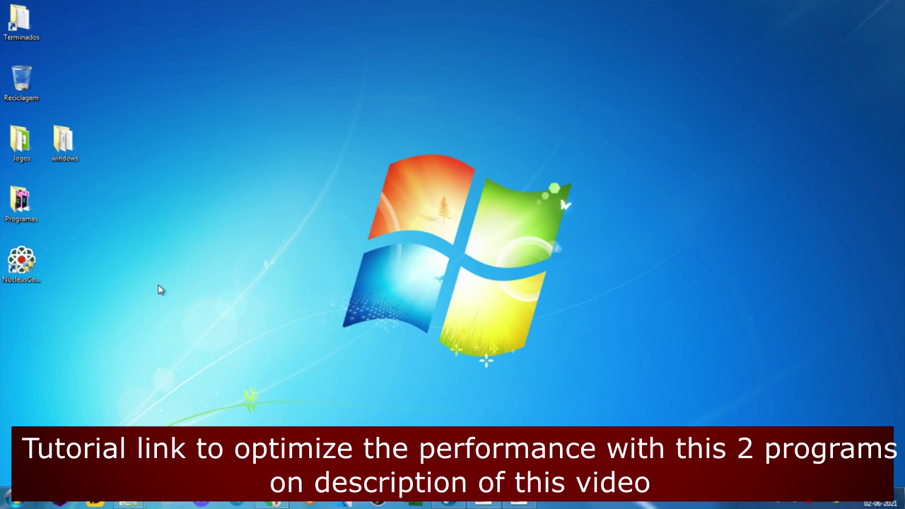
Launch Nucleus Coop from the desktop, allow it to make changes, and select BeamNG.drive in its game list.
double_click(32, 264)
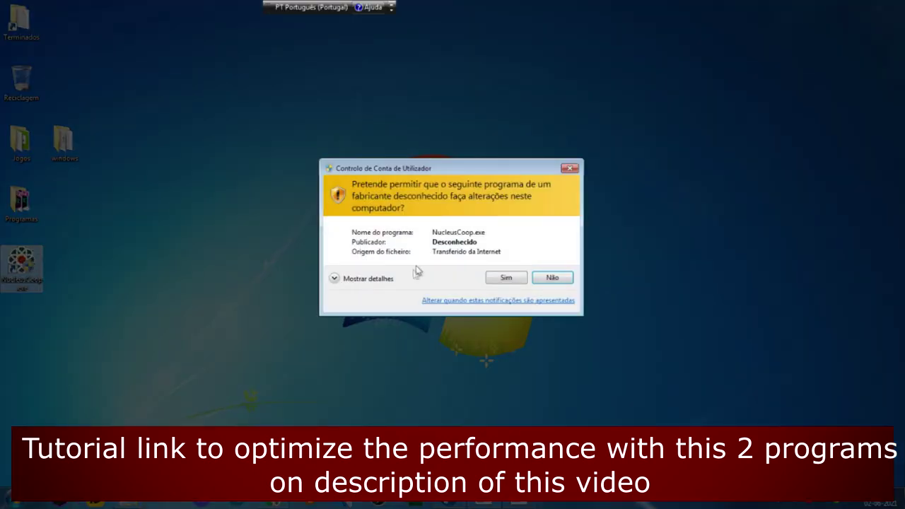
left_click(505, 278)
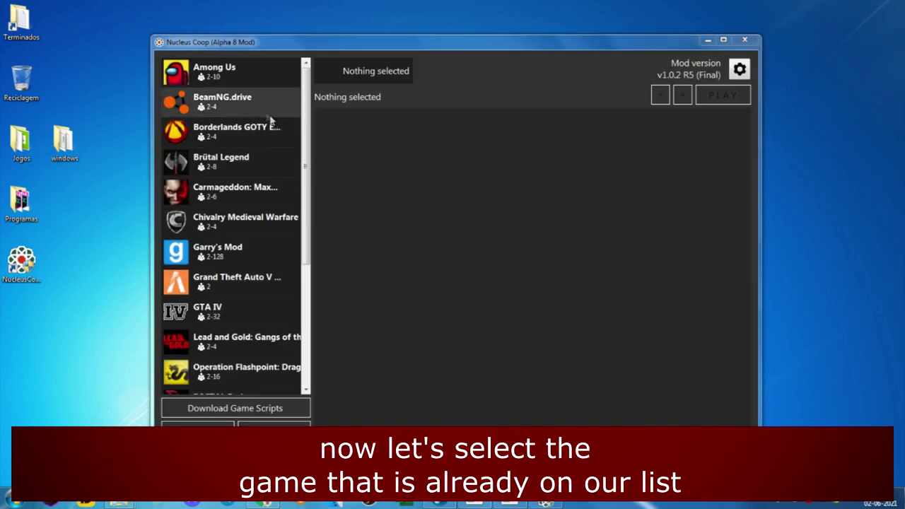
left_click(264, 110)
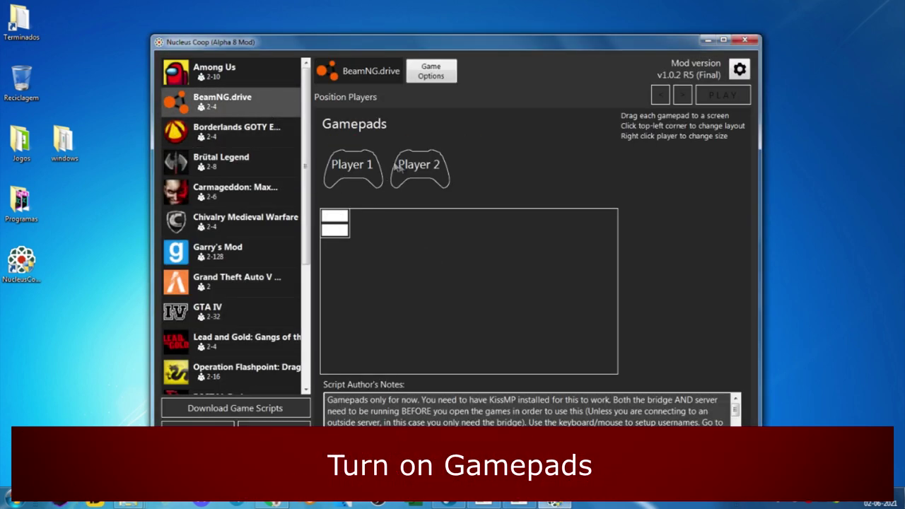
Assign the Player 1 gamepad to the upper screen half and Player 2 to the lower half, and start the game.
left_click_drag(360, 167, 368, 243)
left_click_drag(419, 167, 442, 309)
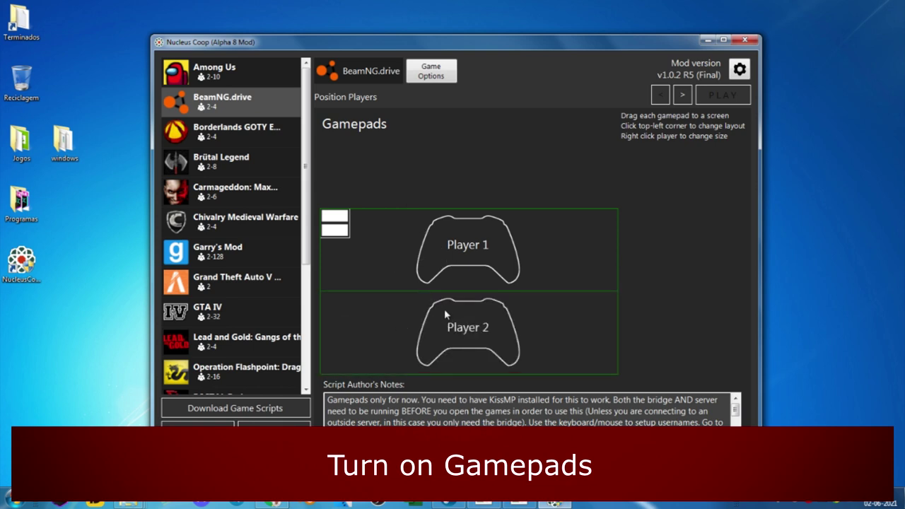
left_click(683, 96)
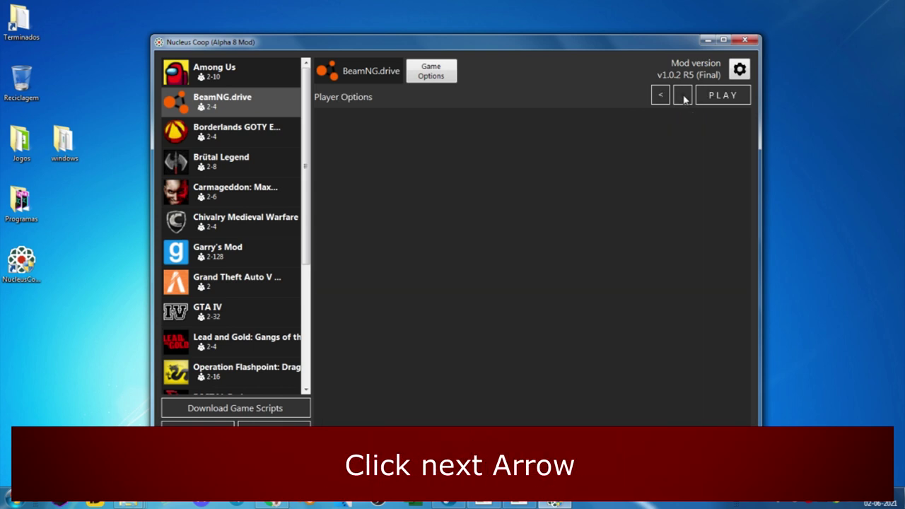
left_click(723, 97)
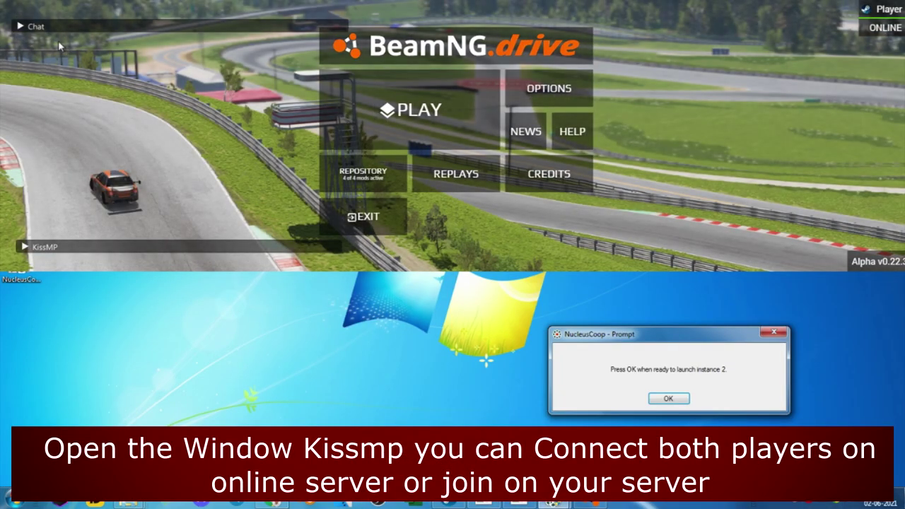
Place the first instance's KissMP window just below Chat, expand it, and set the player name to Player 1.
left_click_drag(58, 247, 58, 50)
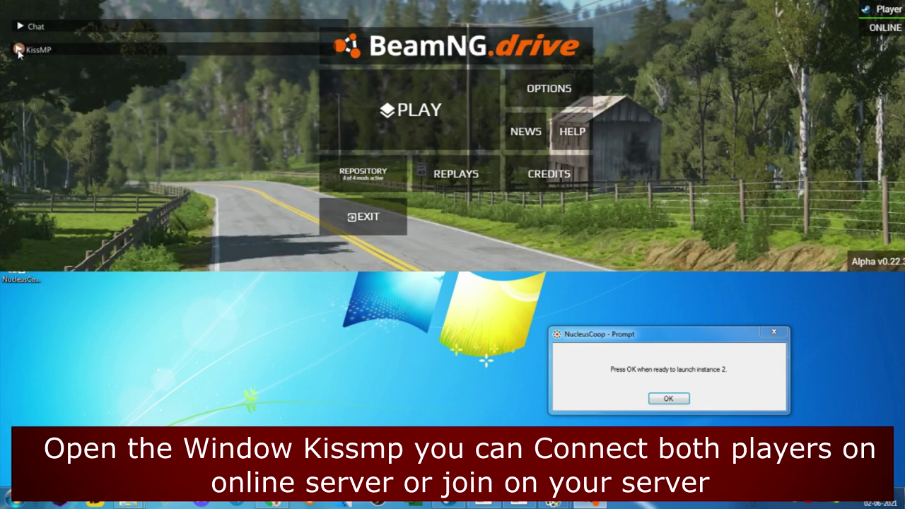
left_click(19, 49)
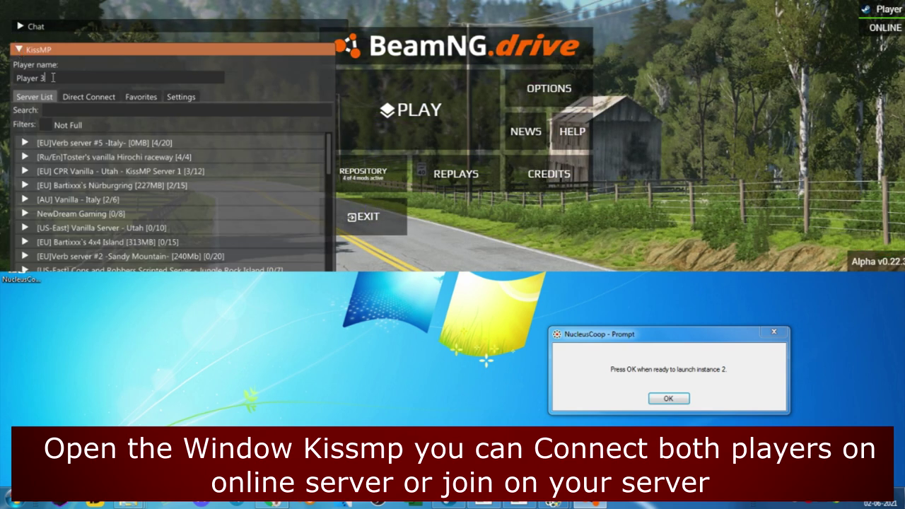
key("BackSpace")
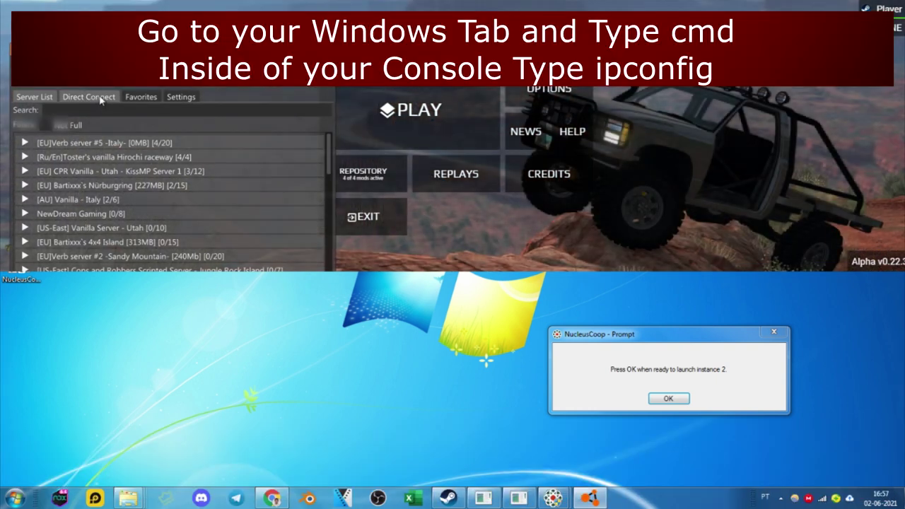
Show KissMP's direct connection settings and run ipconfig in a Command Prompt to look up the computer's IPv4 address.
left_click(101, 99)
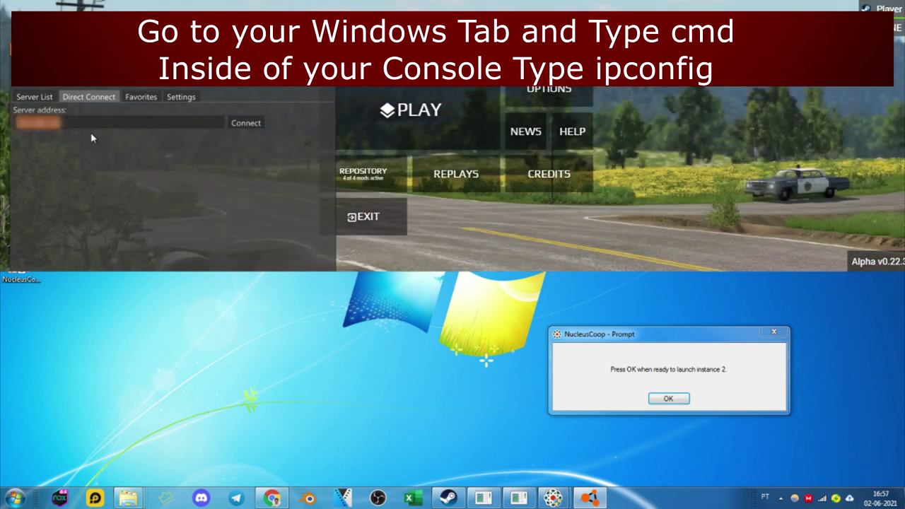
left_click(14, 499)
type("cmd")
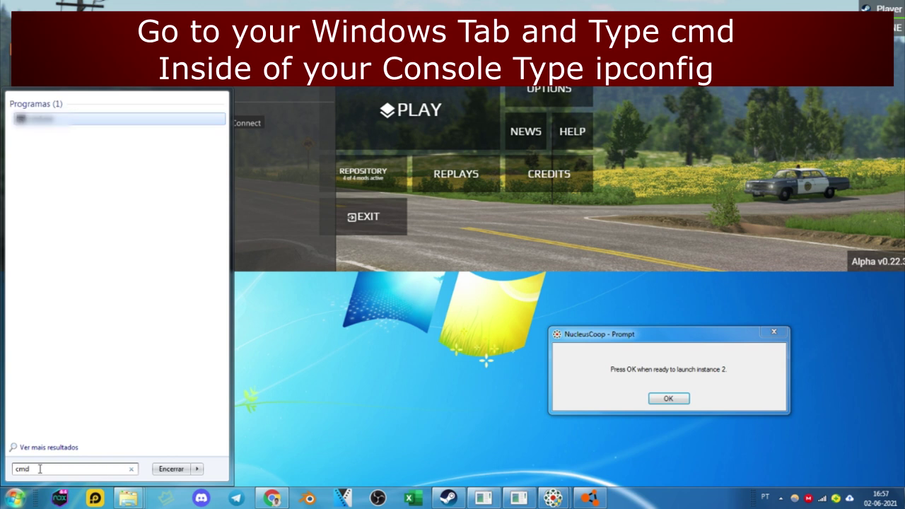
key("Return")
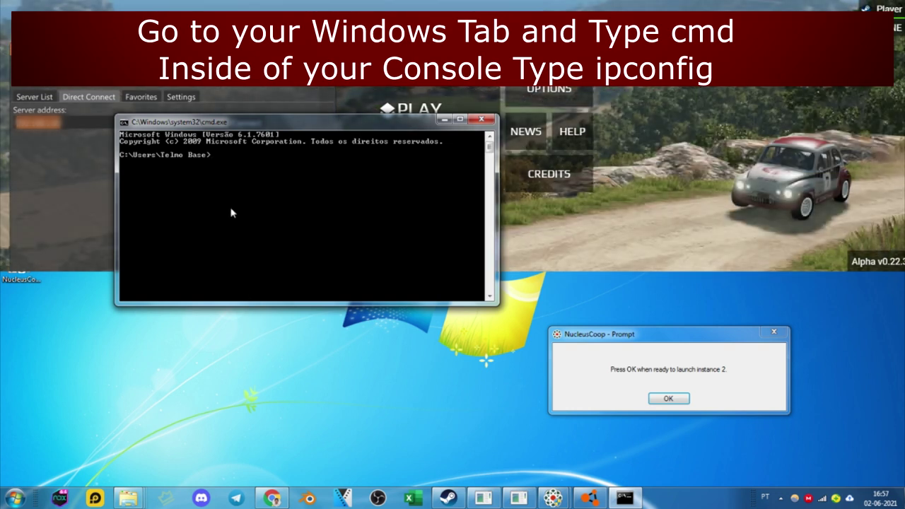
type("ipconfig")
key("Return")
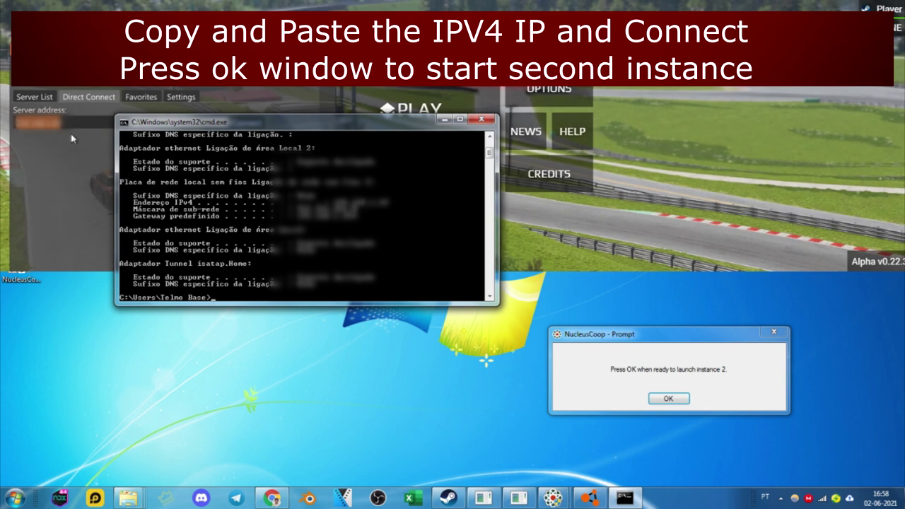
left_click(481, 120)
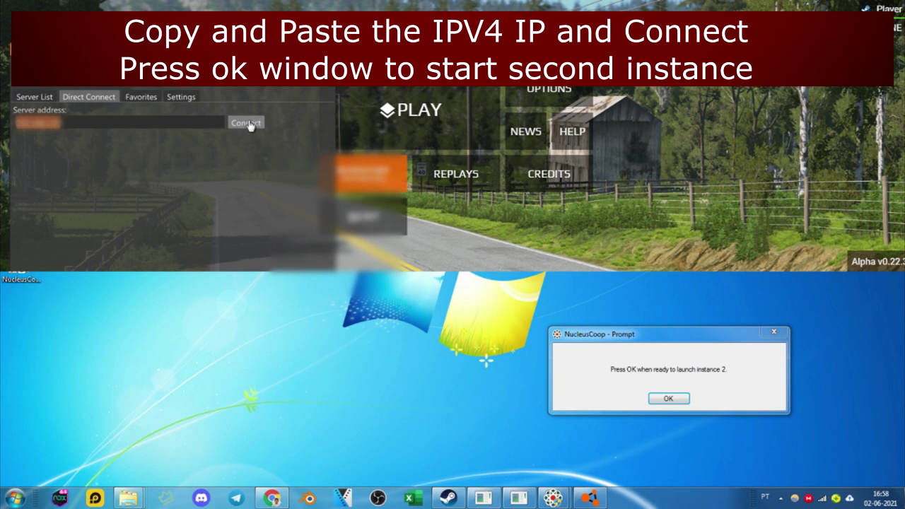
Connect the first instance to the entered server address and launch instance 2 from the Nucleus Coop prompt.
left_click(247, 124)
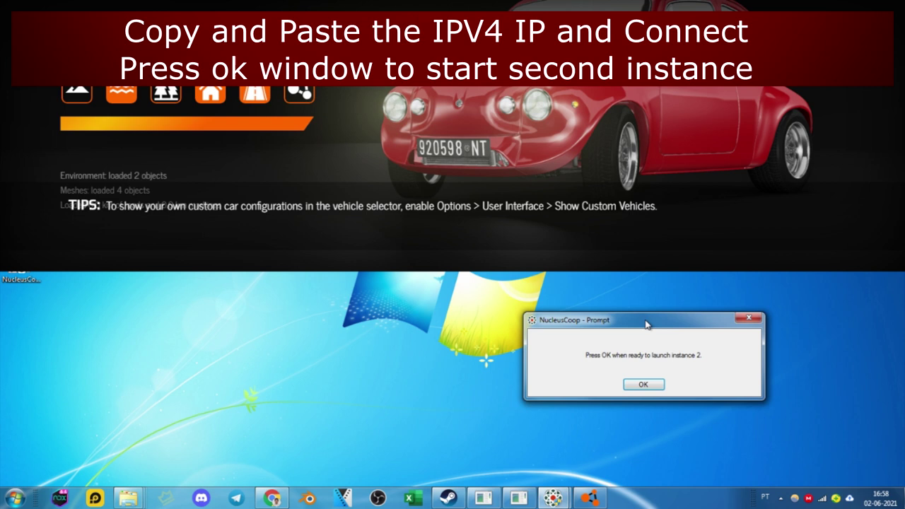
left_click(551, 357)
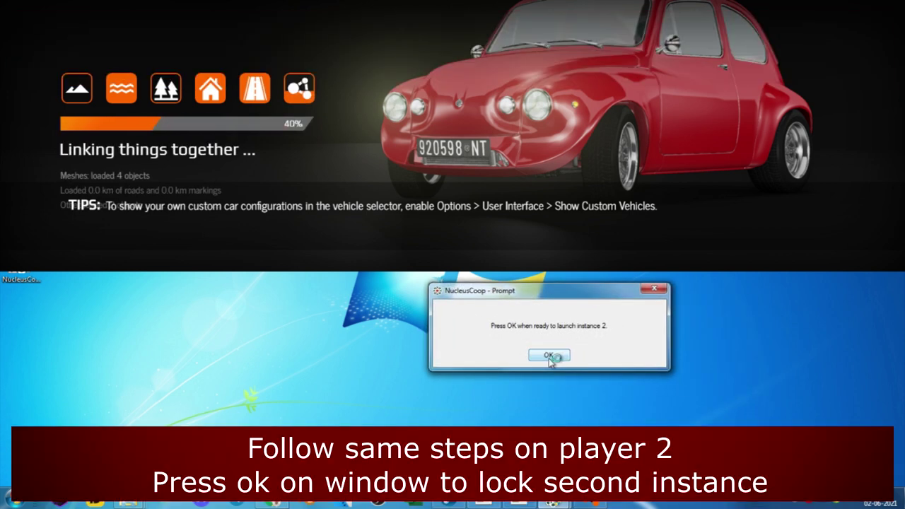
left_click(551, 357)
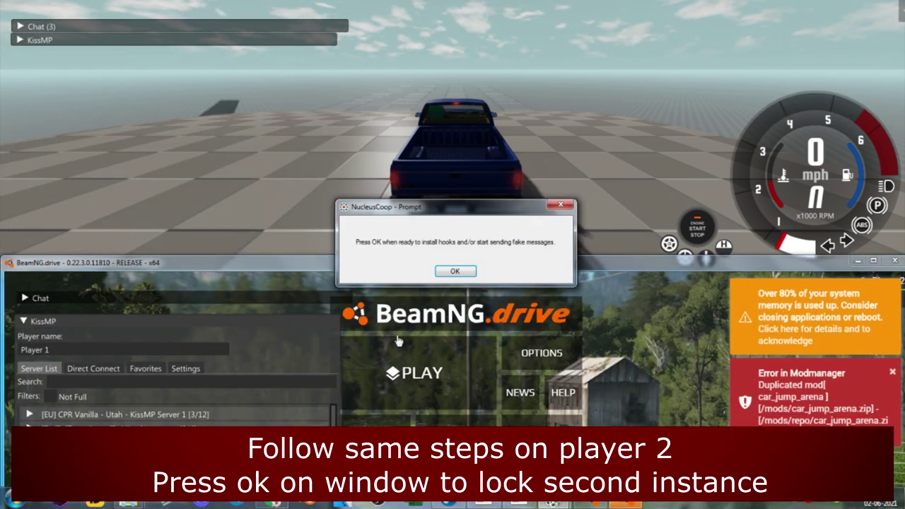
Set the second instance's KissMP player name to Player 2 and connect it directly to the server address.
left_click(54, 348)
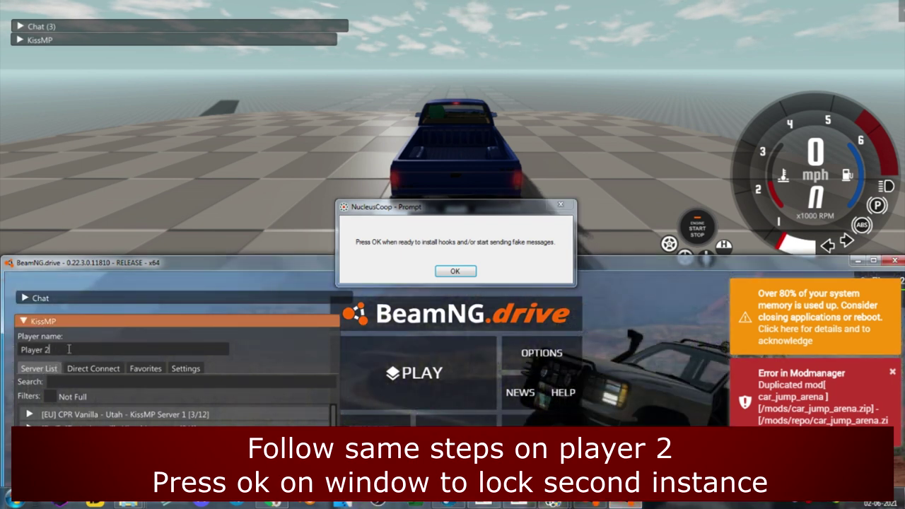
type("Player 2")
left_click(93, 368)
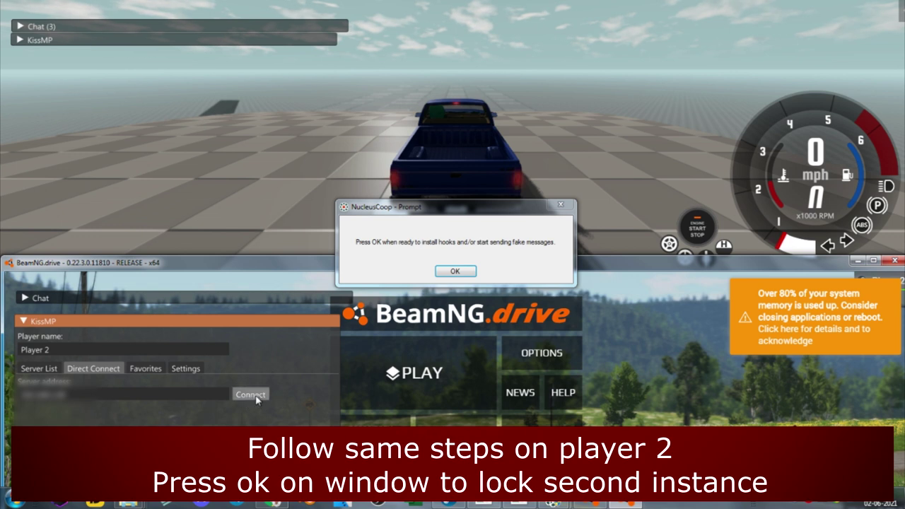
left_click(251, 395)
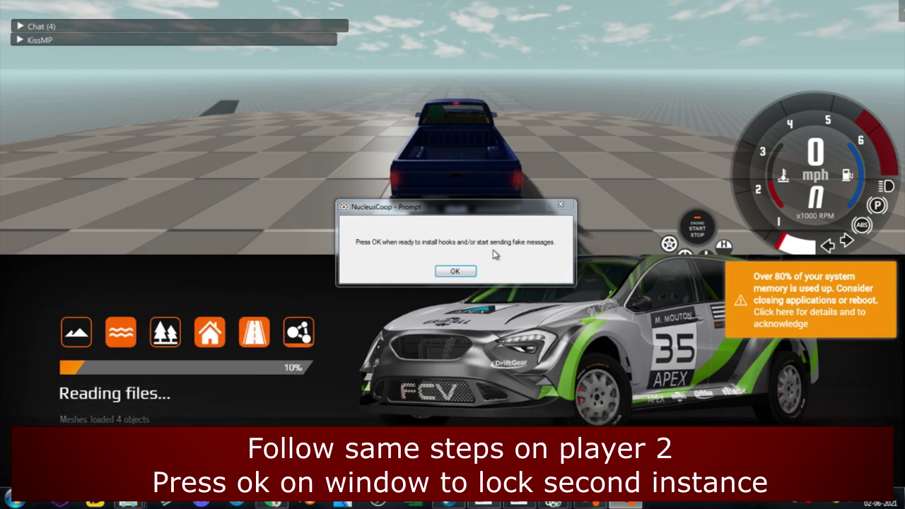
Confirm the Nucleus Coop prompt for installing hooks, and collapse the second instance's KissMP window just below Chat.
left_click(455, 273)
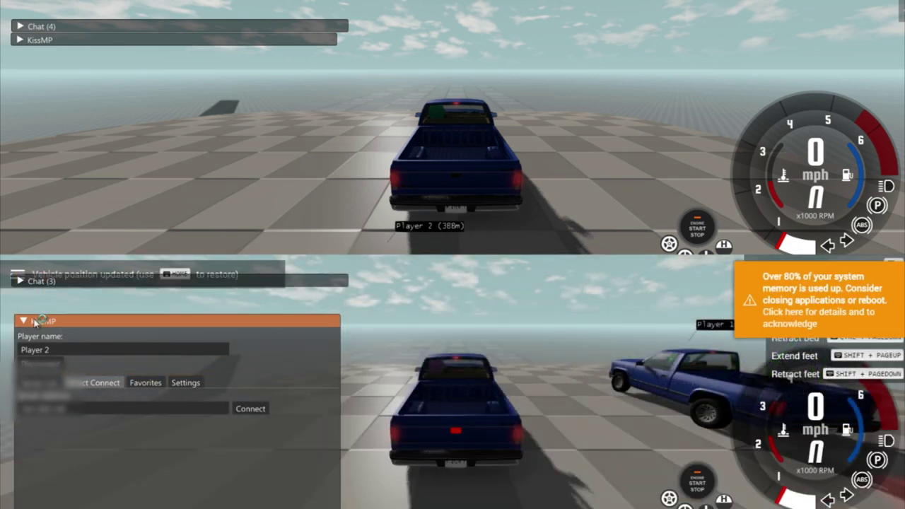
left_click(25, 322)
left_click_drag(76, 322, 92, 301)
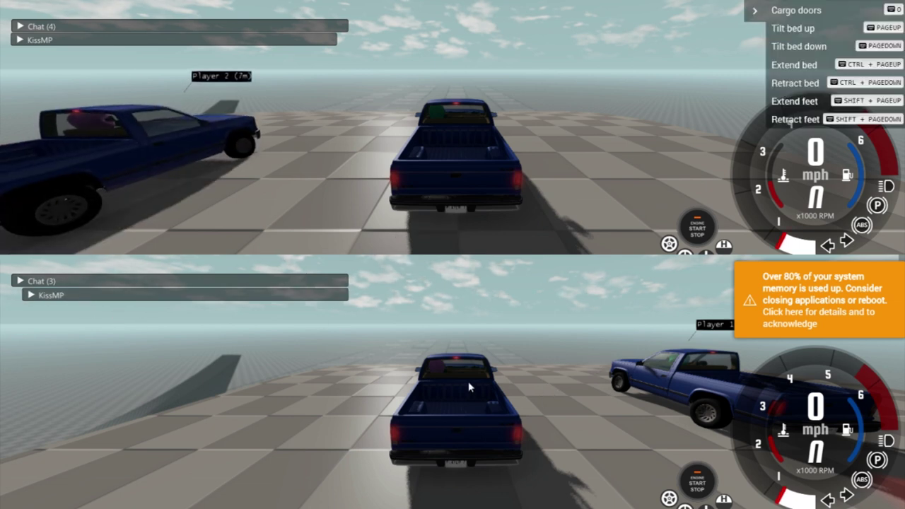
Replace Player 2's pickup in the second instance with the Gavril Bluebuck configuration The Horrible (M).
key("Escape")
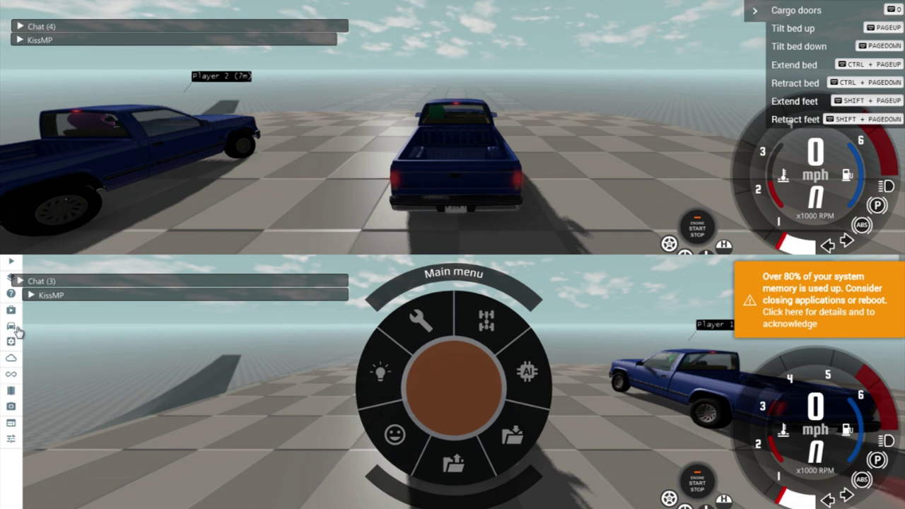
left_click(11, 327)
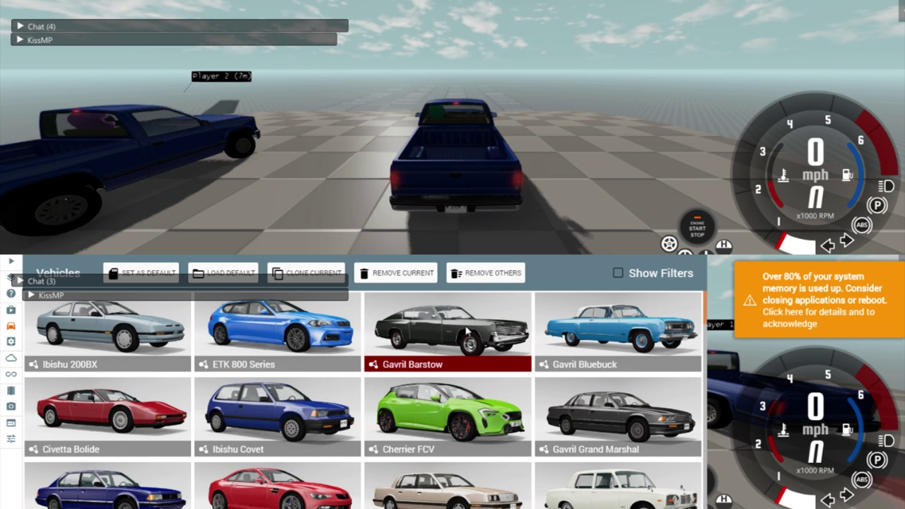
scroll(472, 332, "down", 2)
scroll(550, 351, "up", 2)
left_click(589, 337)
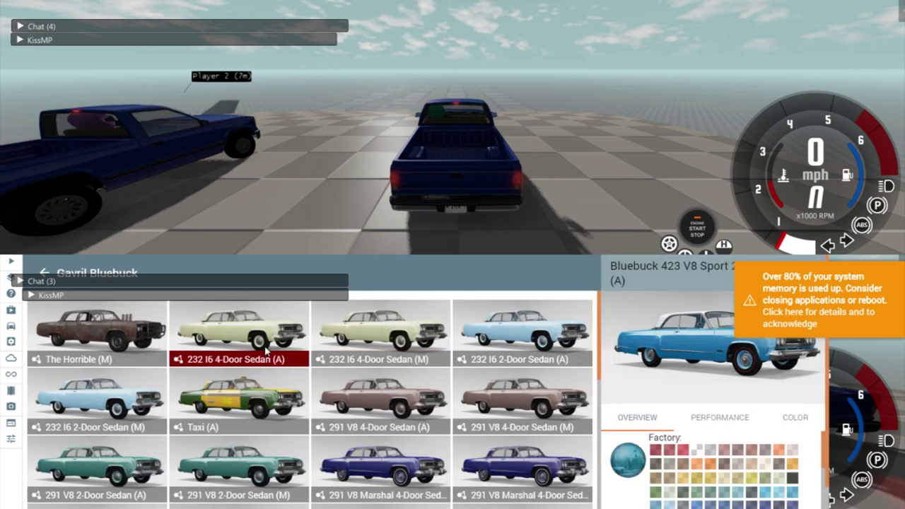
key("Escape")
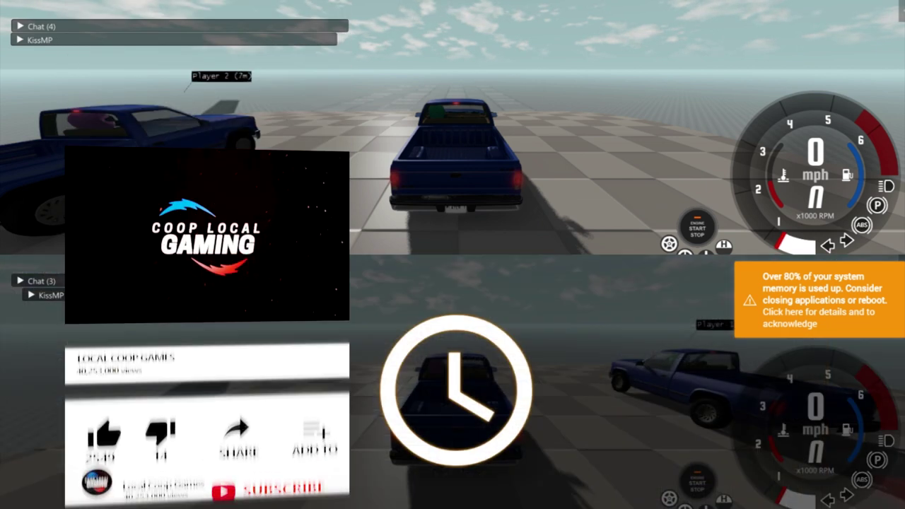
Replace Player 1's pickup in the first instance with the Soliad Wendover configuration The Unpunctual (M) and start reversing it.
key("Escape")
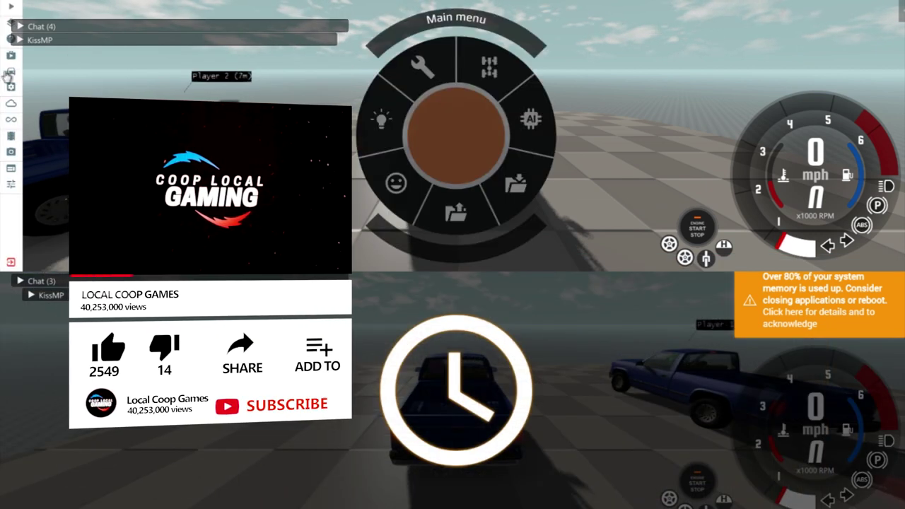
left_click(10, 72)
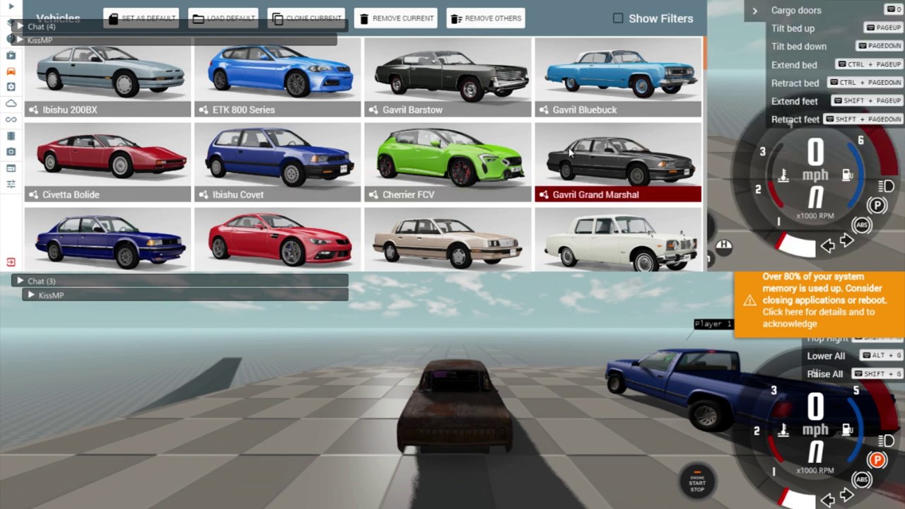
scroll(570, 152, "down", 5)
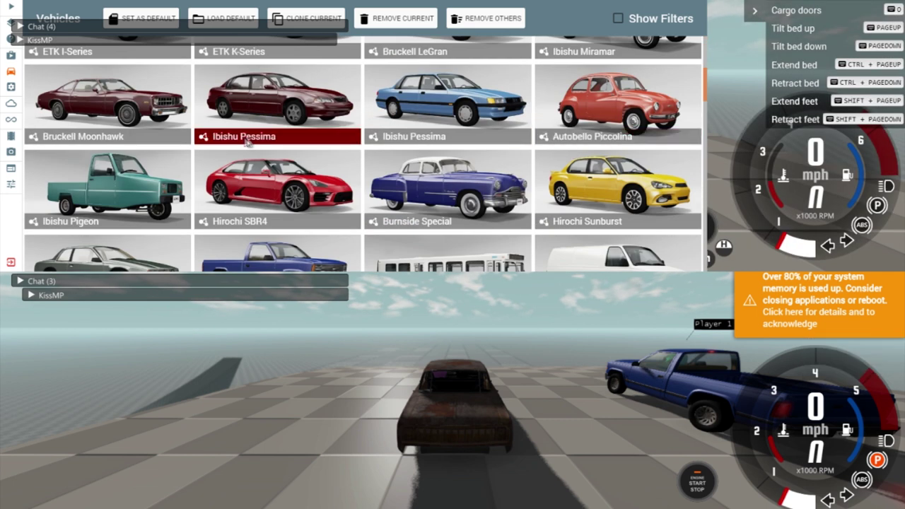
scroll(255, 124, "down", 3)
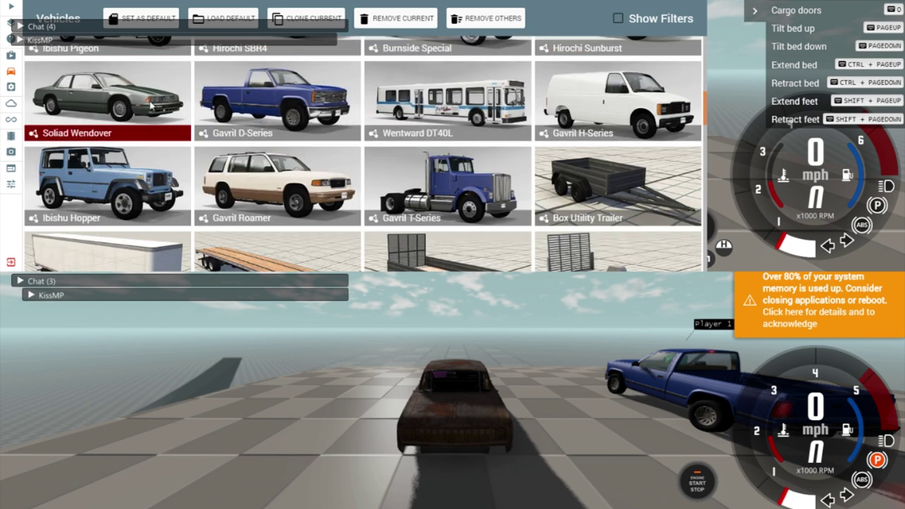
left_click(150, 105)
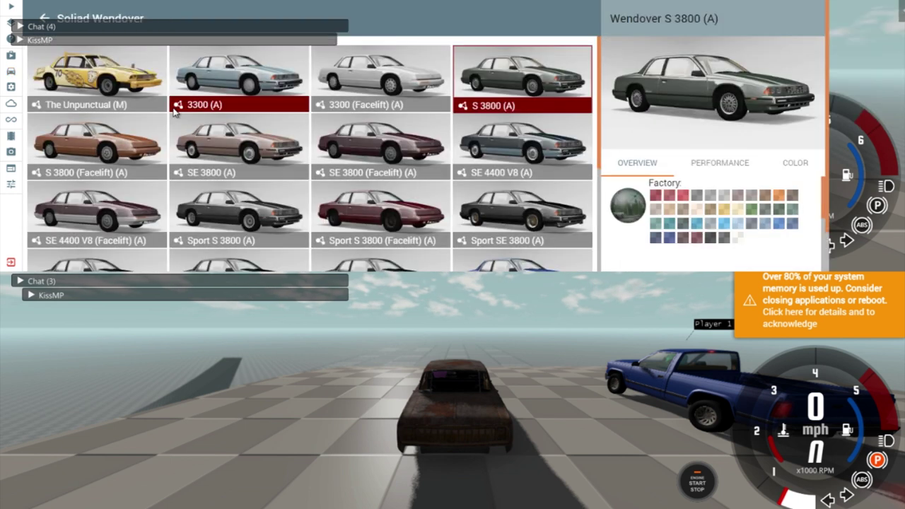
double_click(117, 103)
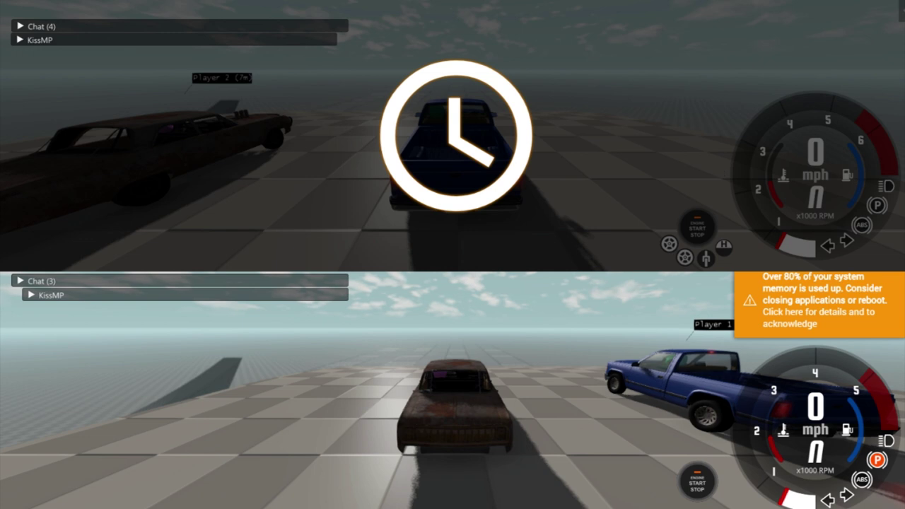
key("Down")
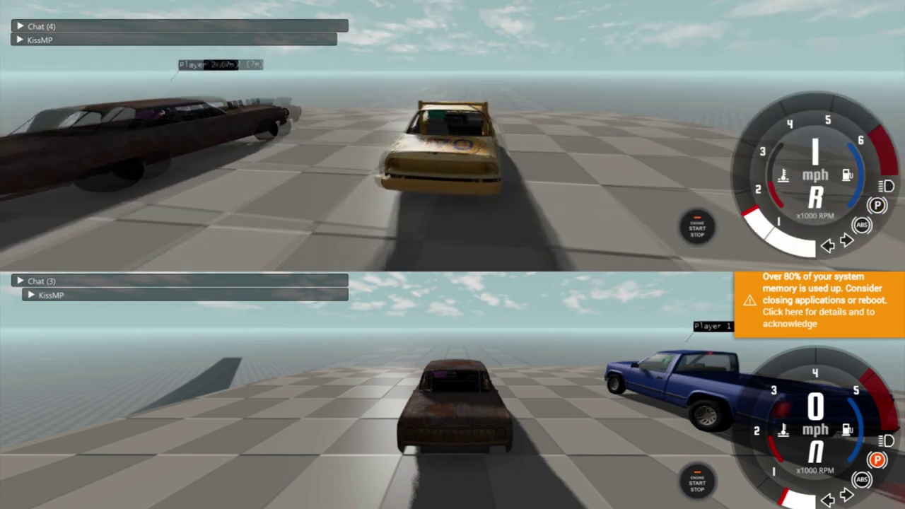